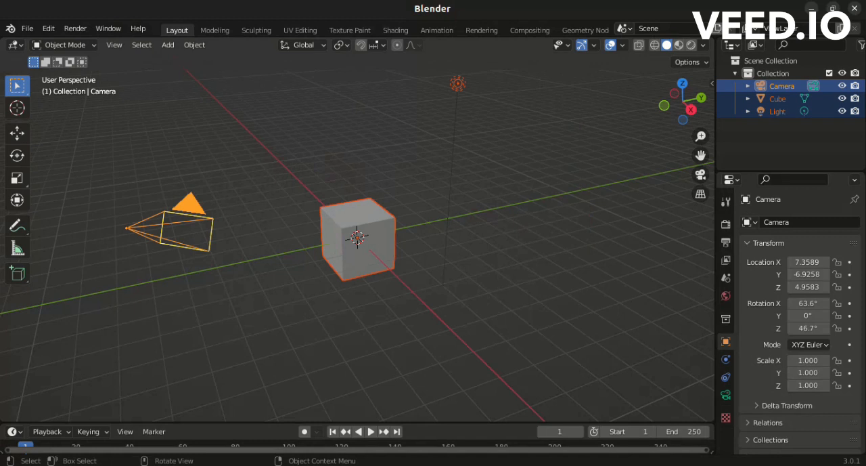
Select all default scene objects, the camera, cube and light, and delete them.
key("alt+a")
key("a")
mouse_move(674, 93)
left_mouse_down()
mouse_move(628, 116)
mouse_move(660, 95)
left_mouse_up()
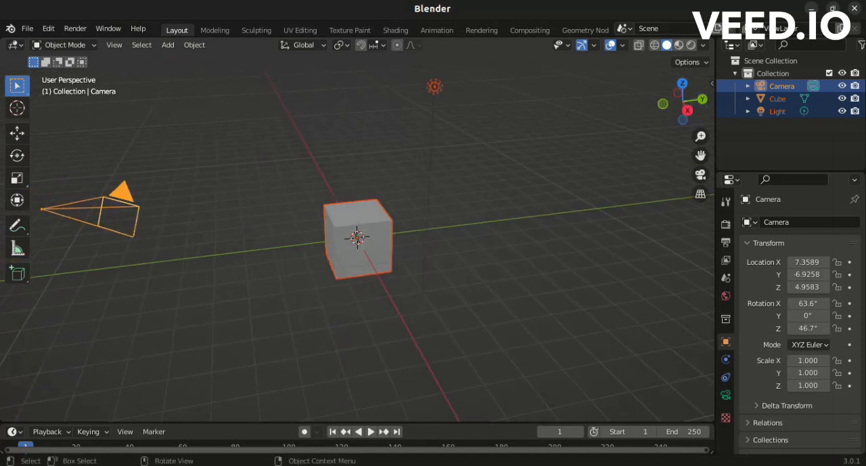
scroll(358, 237, "down", 2)
key("x")
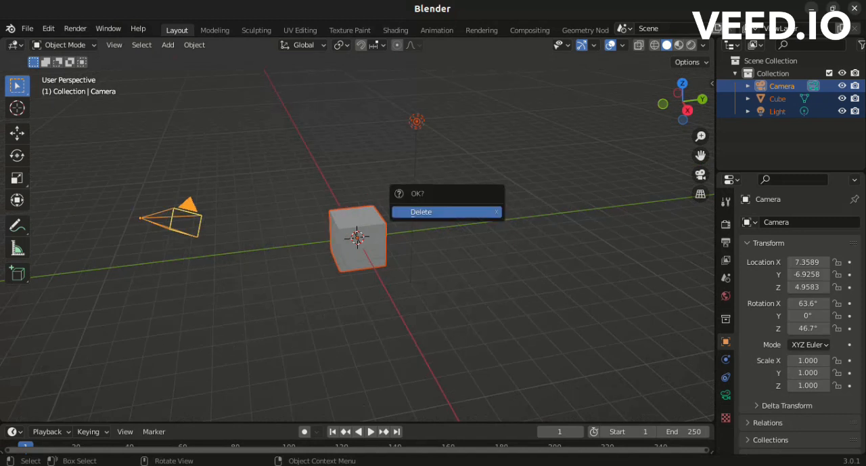
key("Return")
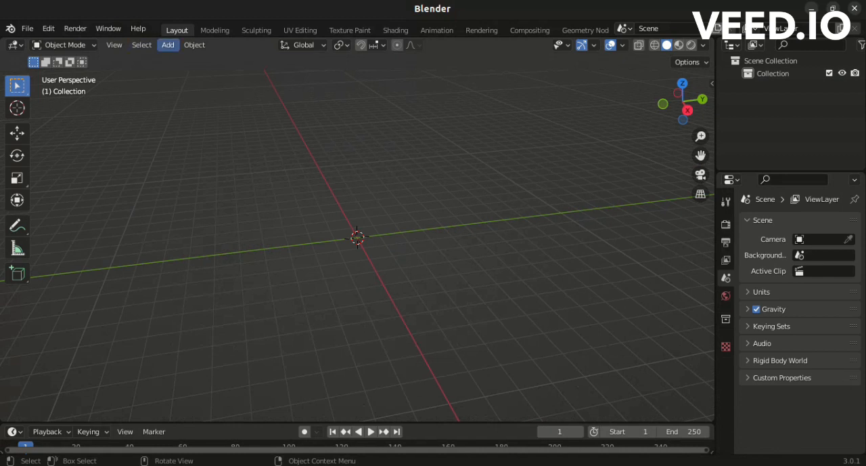
Add a cube mesh at the origin of the empty scene.
left_click(168, 45)
mouse_move(196, 59)
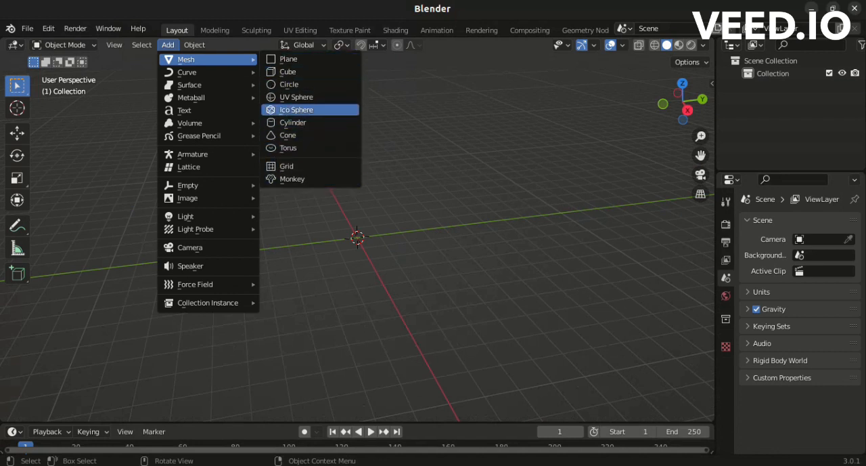
left_click(296, 97)
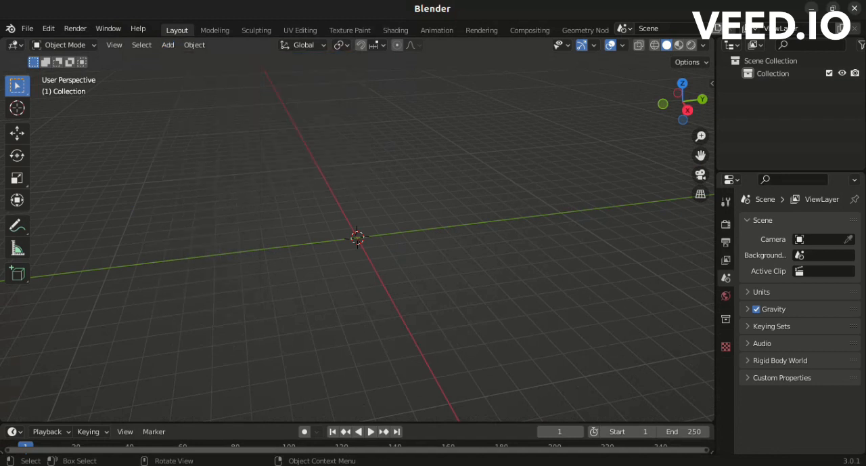
key("shift+a")
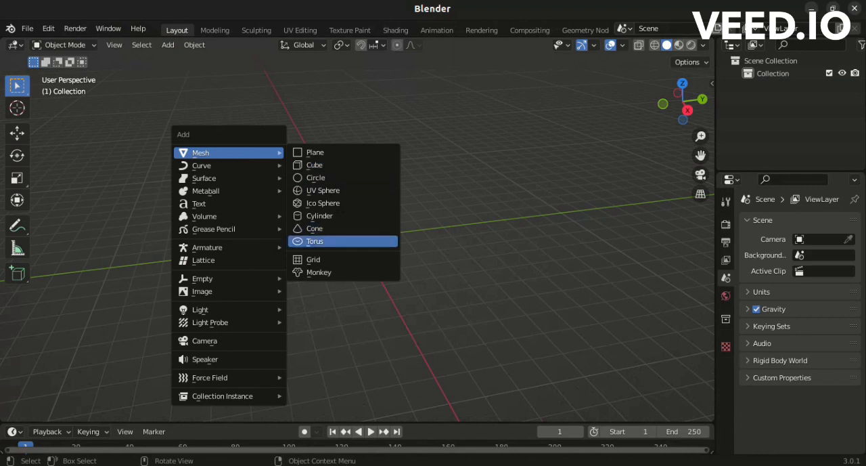
key("Return")
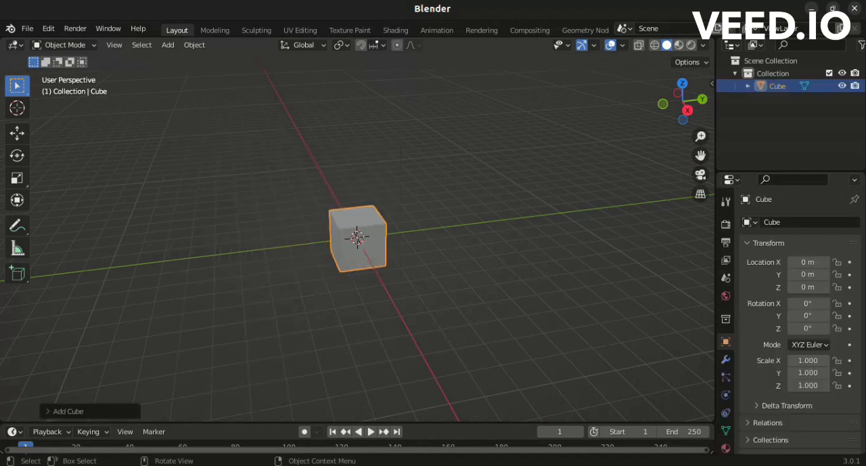
Duplicate the cube and place the copy freely at about 5.35 m on Y and 0.09 m on Z.
mouse_move(682, 101)
left_mouse_down()
mouse_move(655, 102)
mouse_move(671, 102)
mouse_move(682, 125)
mouse_move(683, 114)
mouse_move(697, 112)
mouse_move(685, 113)
left_mouse_up()
key("shift")
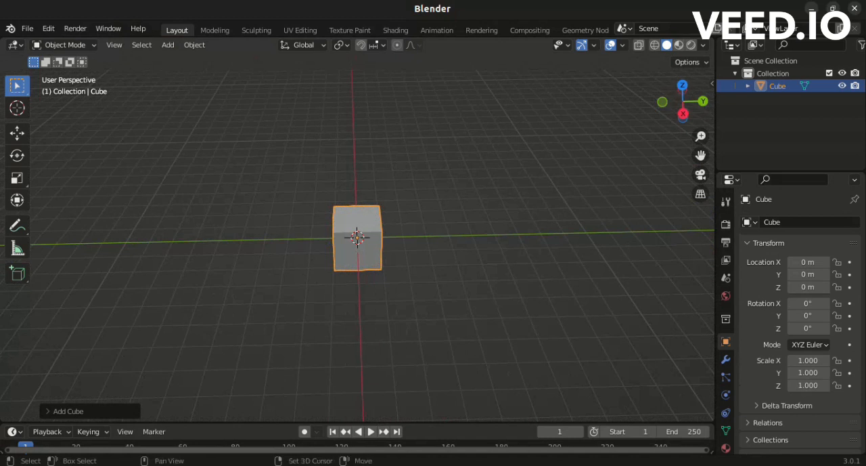
key("shift+d")
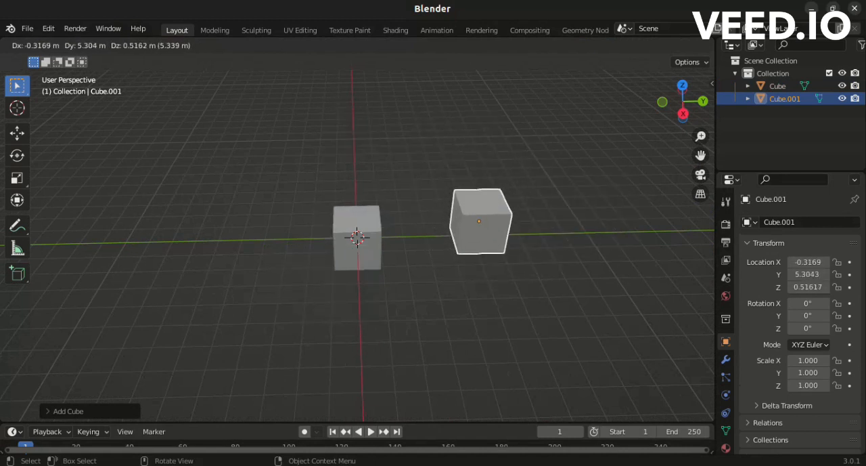
key("Return")
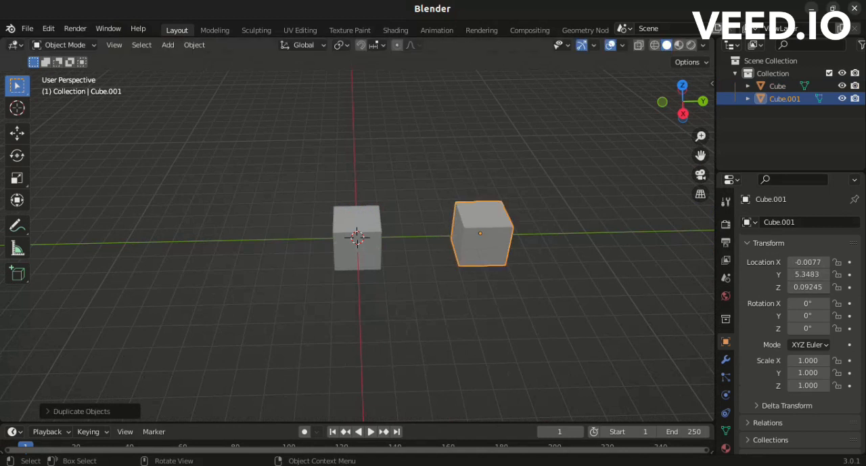
Duplicate the original cube at the origin and place the copy about 7.5 m away in the negative Y direction.
left_click(357, 244)
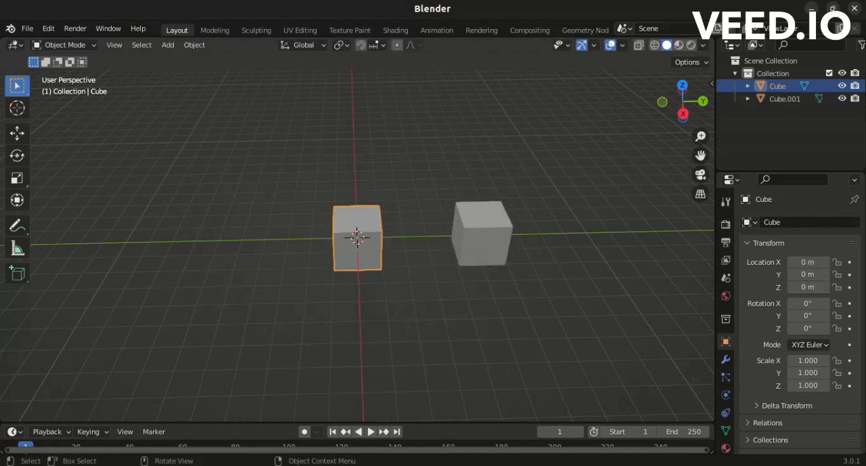
key("shift+d")
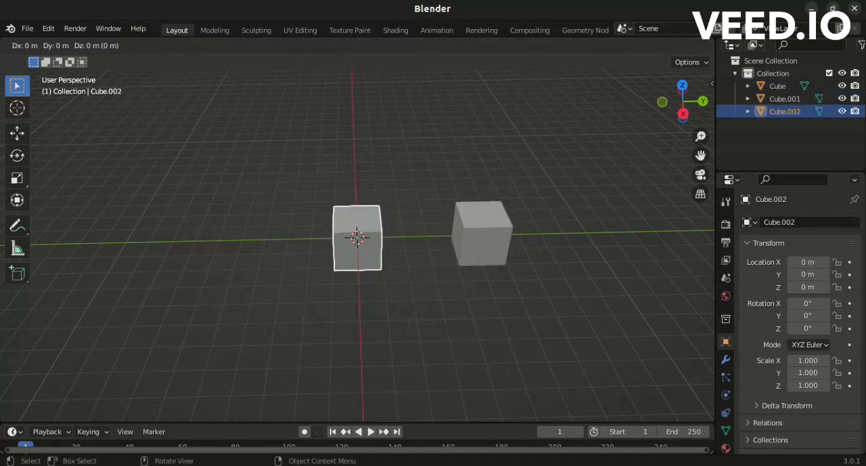
key("y")
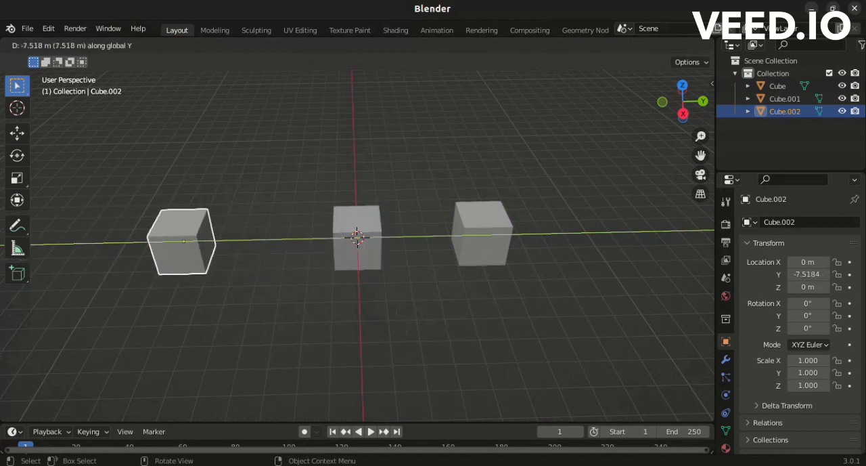
left_click(183, 240)
Duplicate the original cube at the origin and place the copy along X at about 5.8 m.
left_click(356, 240)
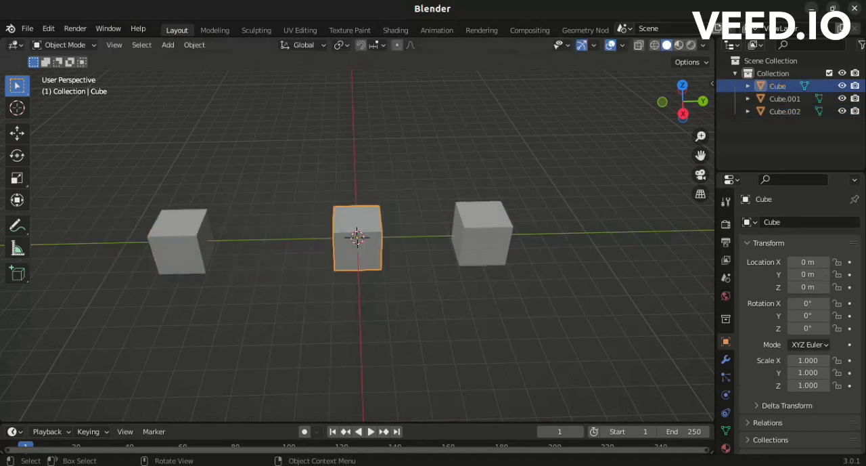
key("shift+d")
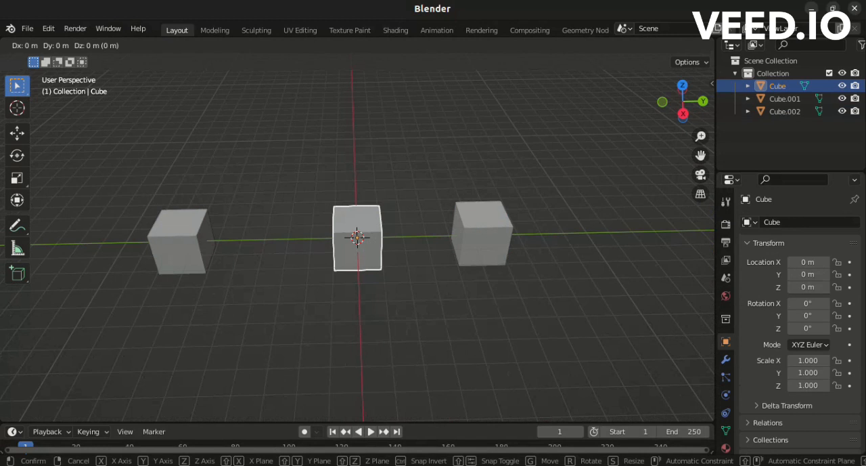
key("Return")
key("shift+d")
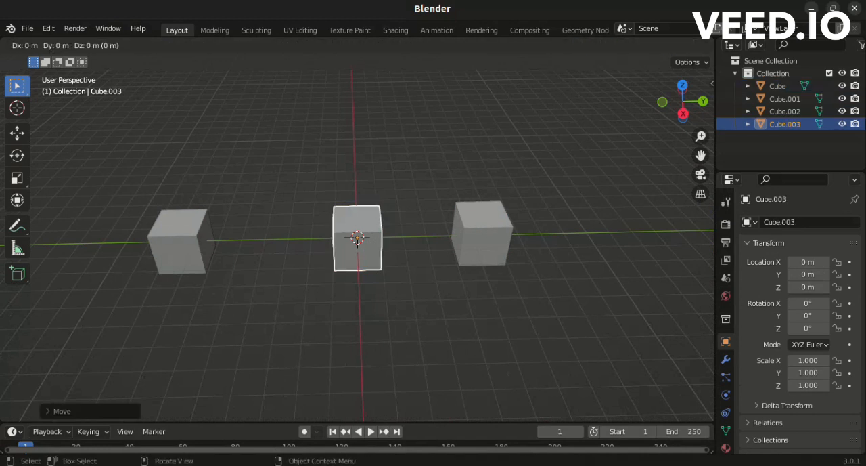
key("x")
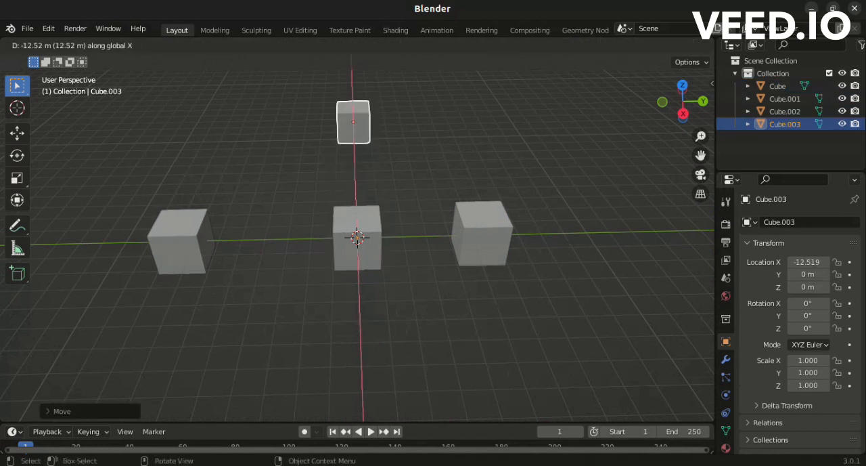
key("Return")
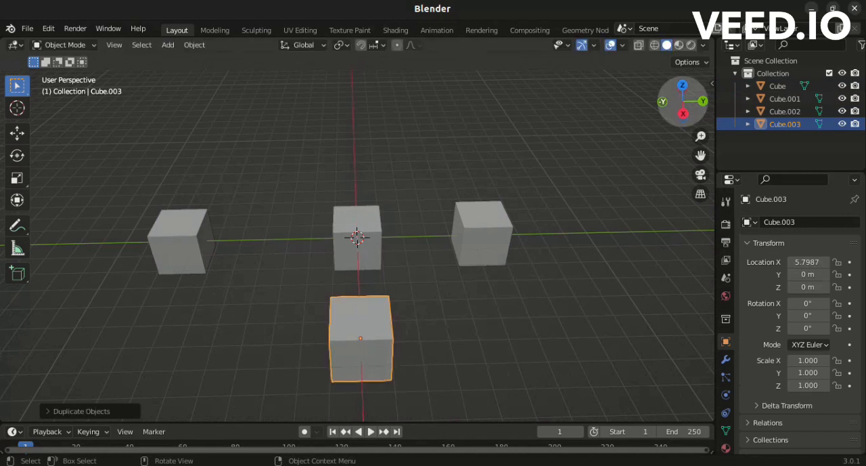
Move the original centre cube freely to about -0.17 m on Y and 0.02 m on Z.
left_click_drag(682, 110, 631, 108)
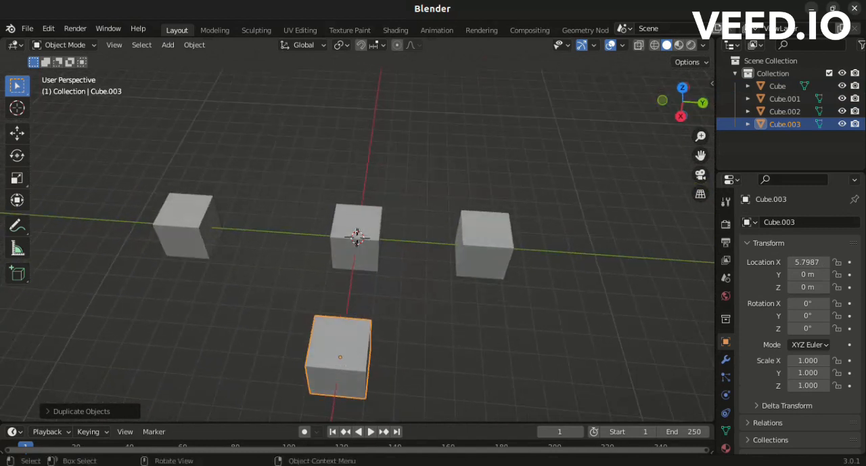
left_click(357, 233)
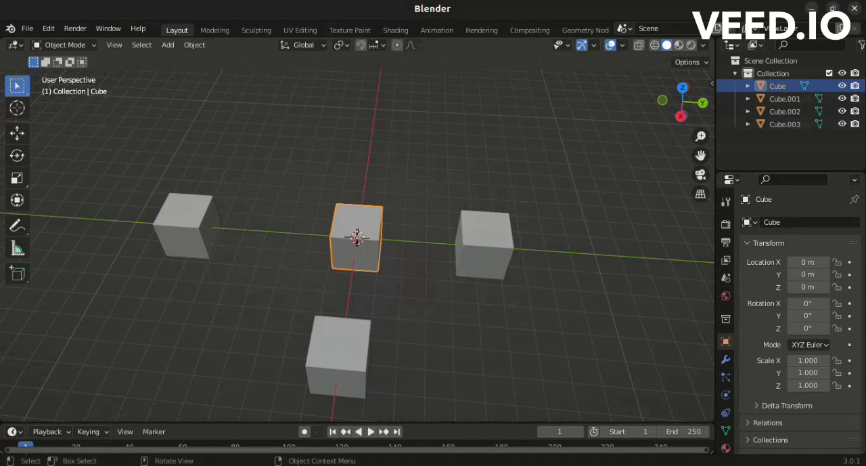
key("g")
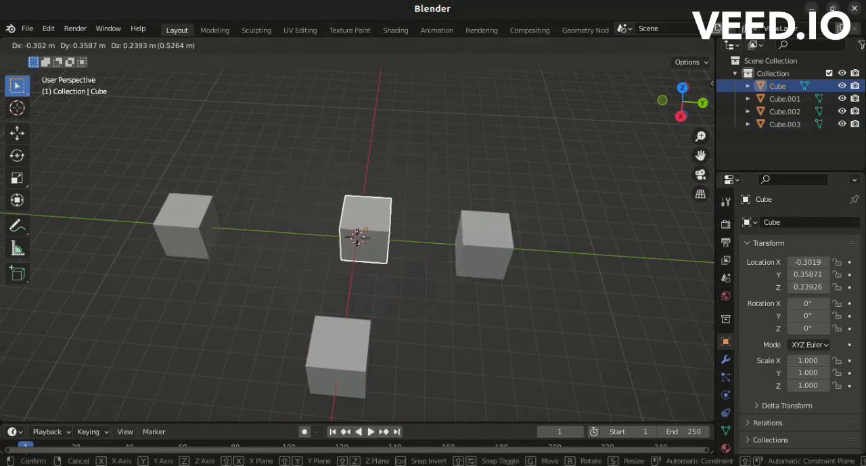
left_click(355, 236)
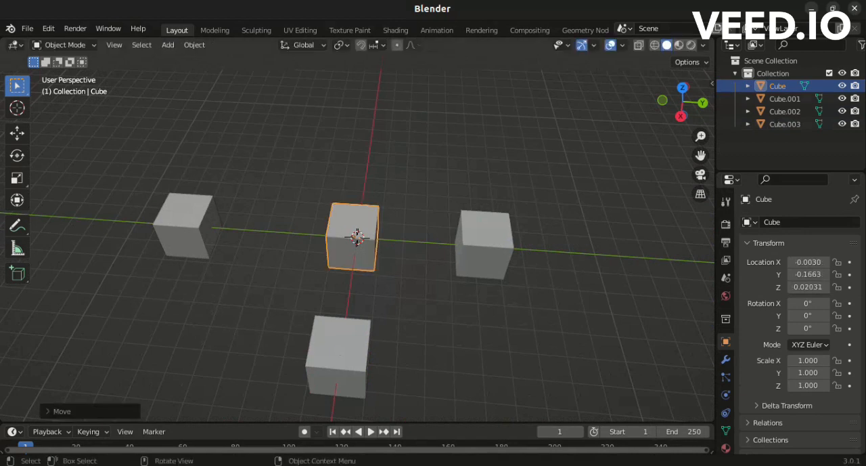
Move the original centre cube along X to about -6.23 m and along Y to about -0.36 m.
left_click_drag(683, 102, 528, 88)
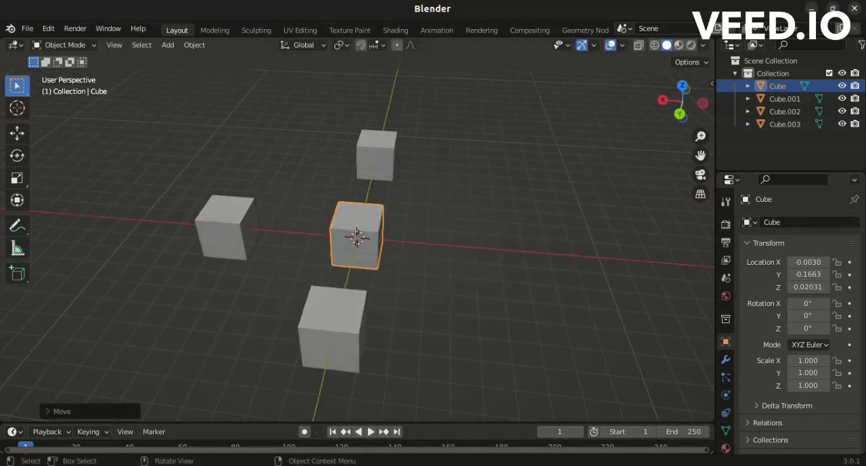
key("g")
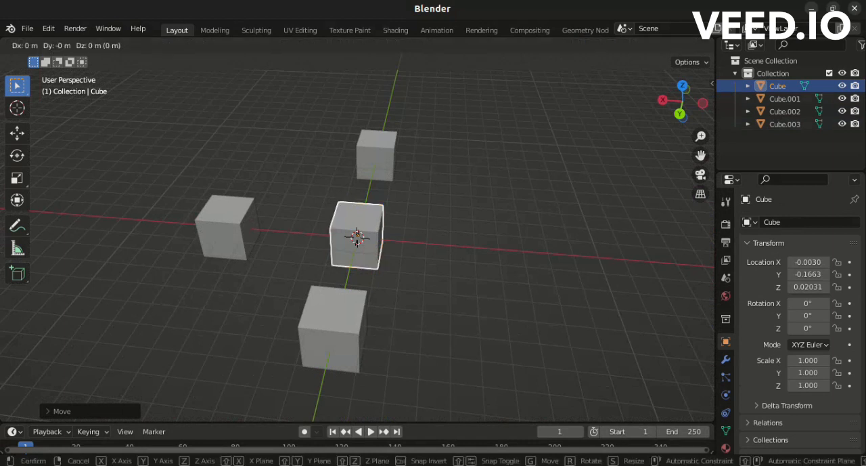
key("x")
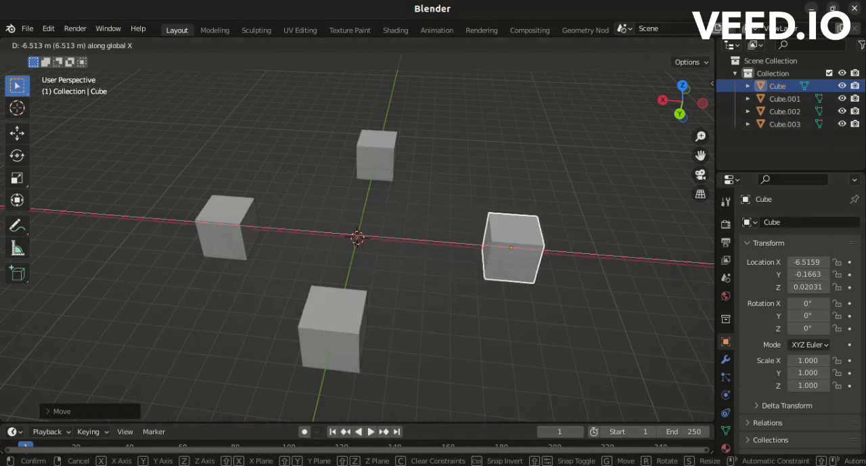
key("Return")
key("g")
key("y")
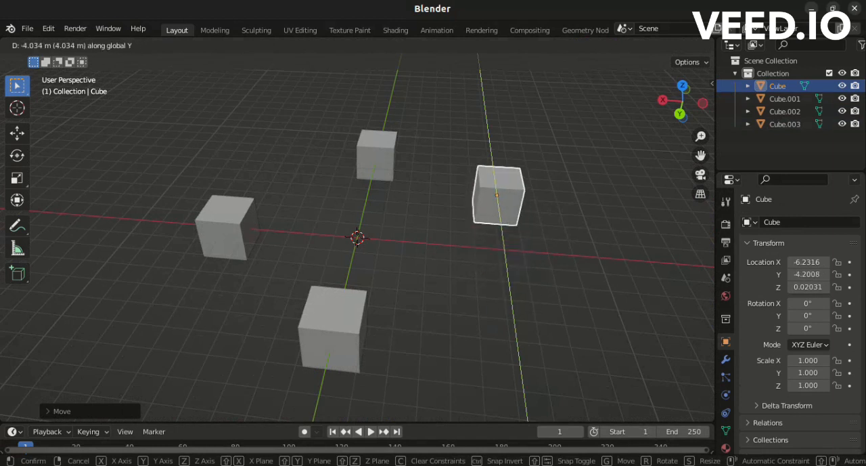
key("Return")
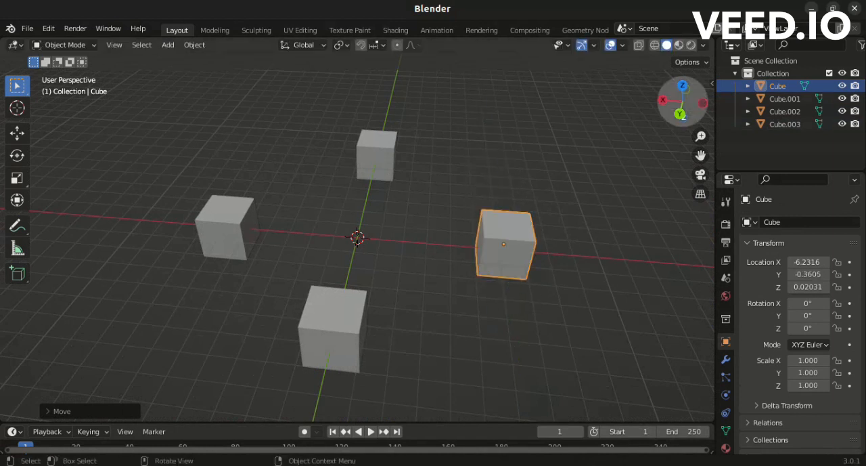
Raise the selected original cube along the Z axis to about 0.54 m.
left_click_drag(682, 101, 656, 88)
key("g")
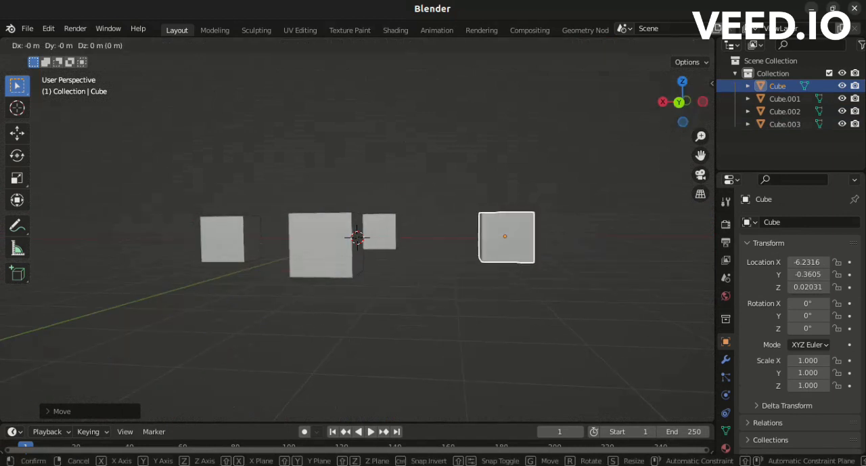
key("z")
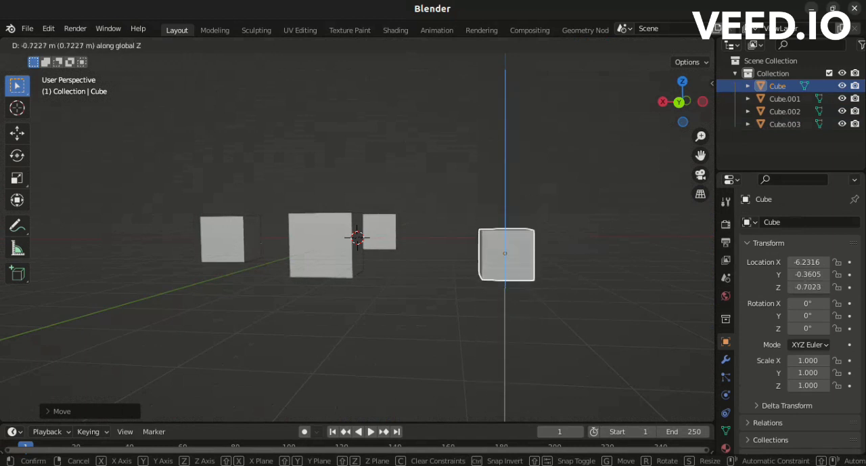
left_click(505, 224)
left_click_drag(683, 102, 695, 155)
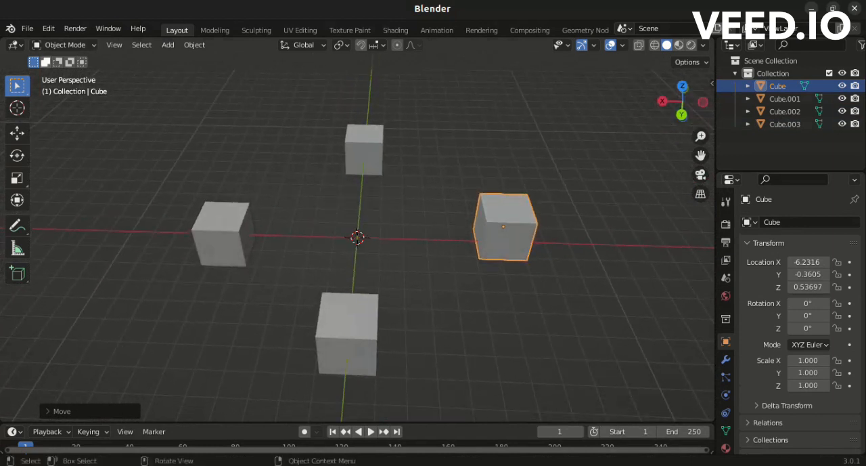
Switch the original cube to Edit Mode and try the vertex, edge and face selection modes.
left_click(64, 45)
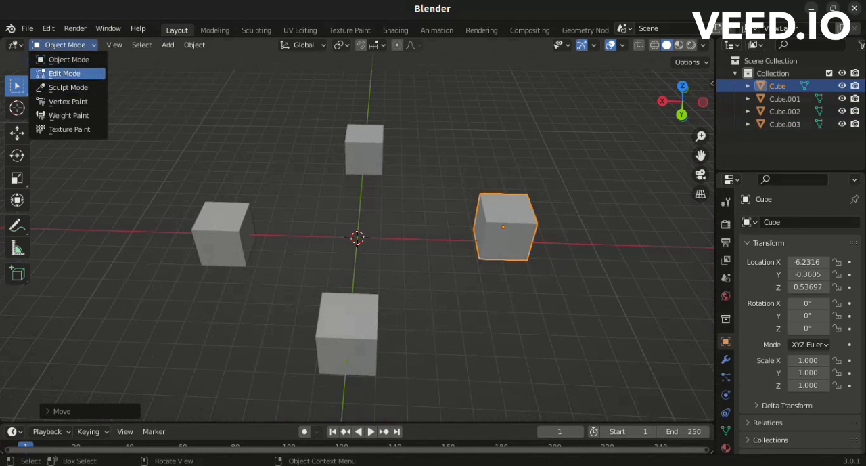
left_click(65, 73)
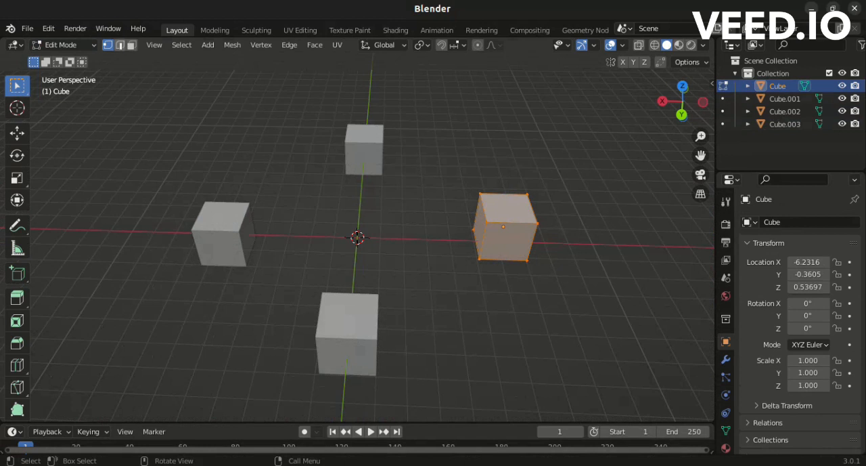
key("3")
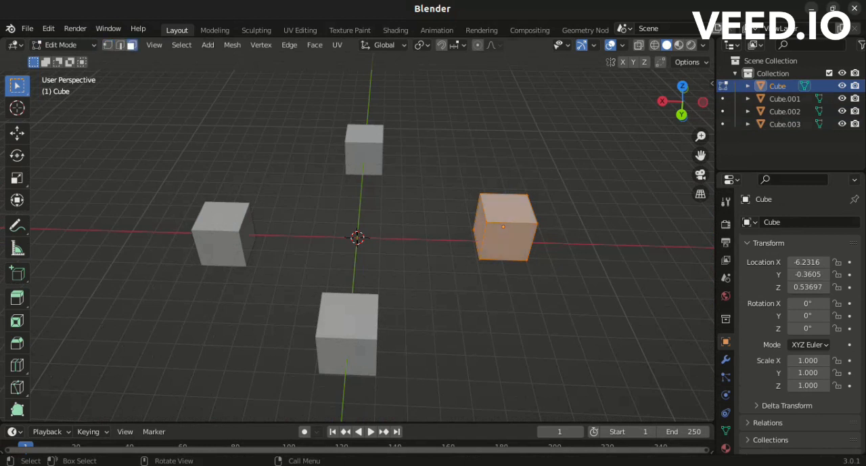
left_click(120, 46)
left_click(109, 46)
left_click(120, 45)
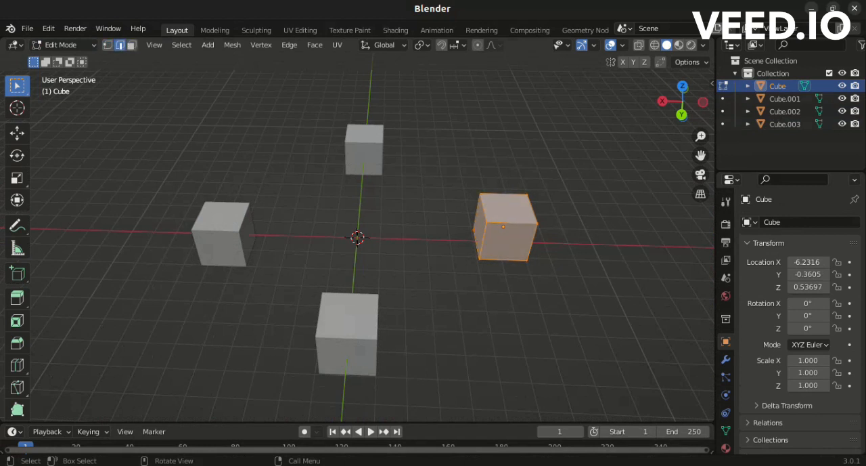
left_click(132, 46)
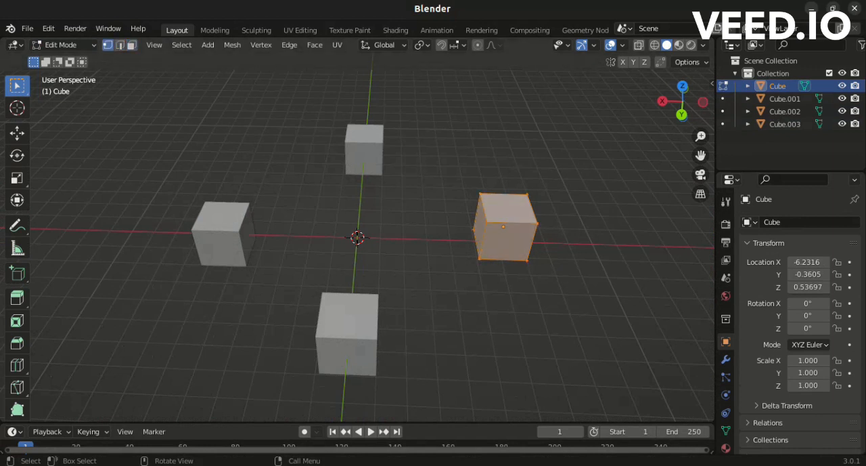
Toggle the original cube repeatedly between Edit Mode and Object Mode, finishing in Object Mode.
key("Tab")
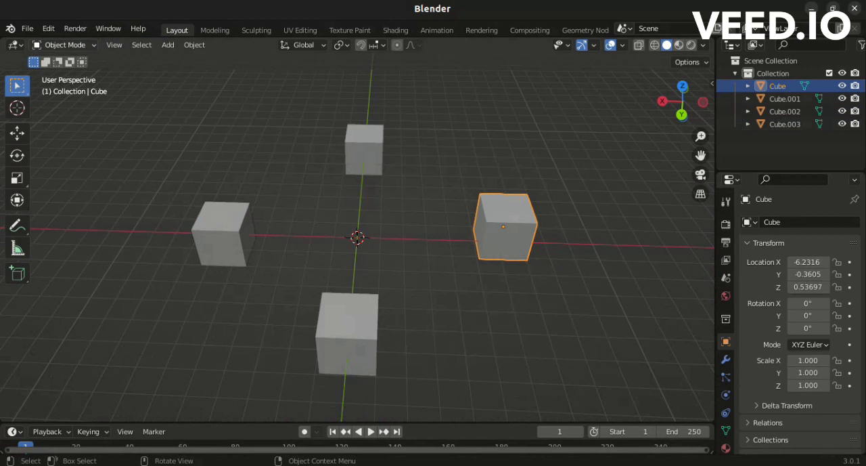
key("Tab")
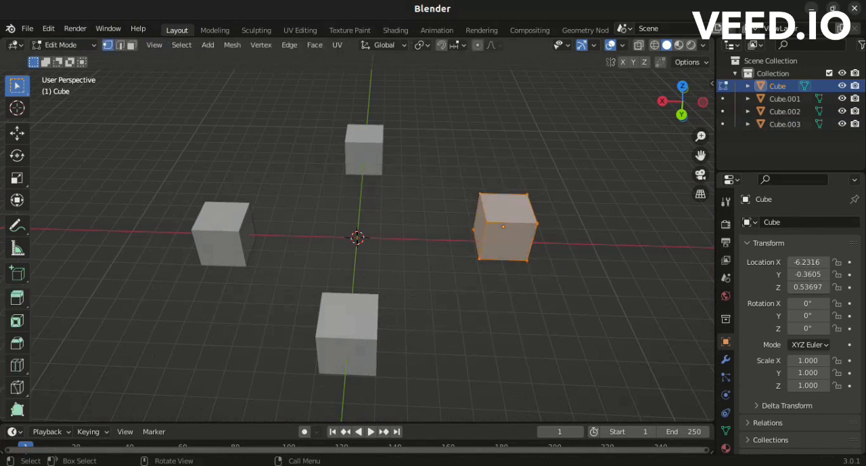
key("Tab")
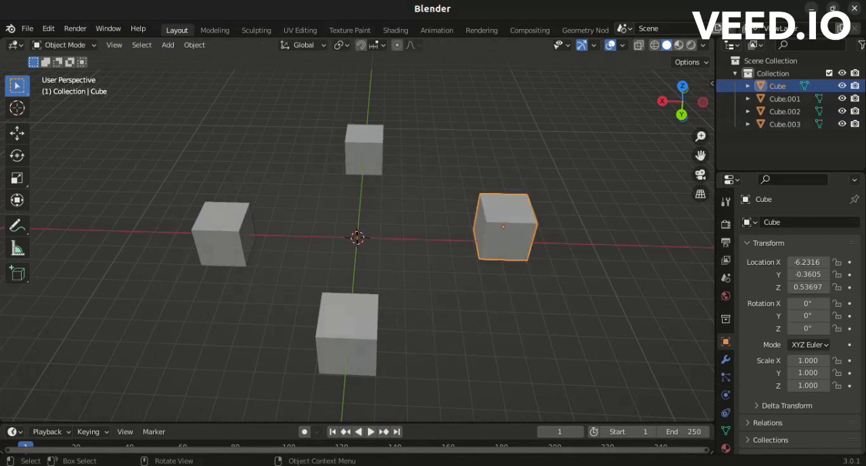
key("Tab")
key("Tab")
key("Tab")
key("Tab")
Scale the original cube up uniformly to about 1.25 on all axes.
left_click_drag(701, 155, 525, 160)
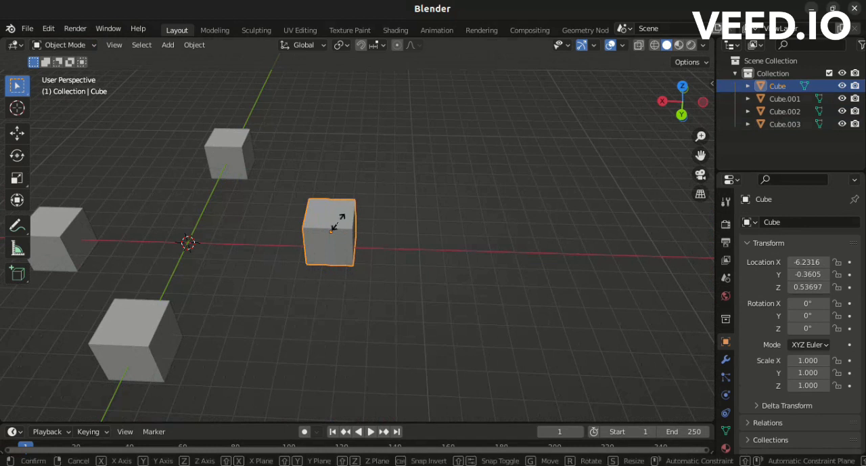
key("s")
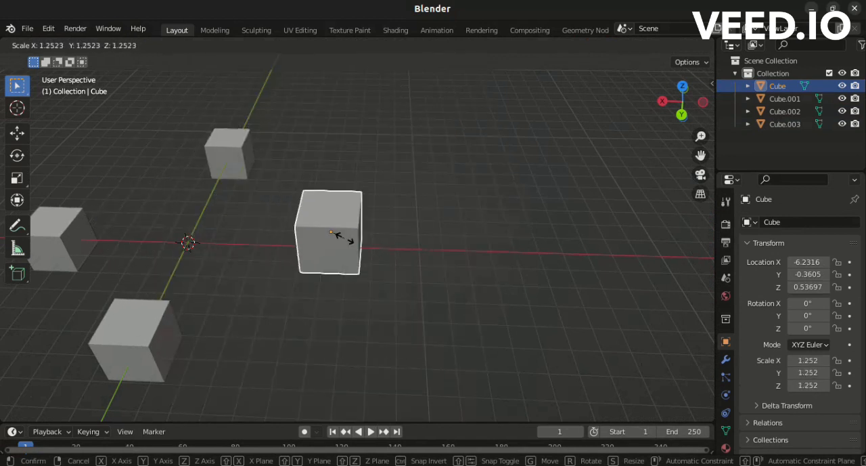
left_click(344, 238)
Stretch the original cube along X to a scale of about 2.41 and along Y to about 2.40.
key("s")
key("x")
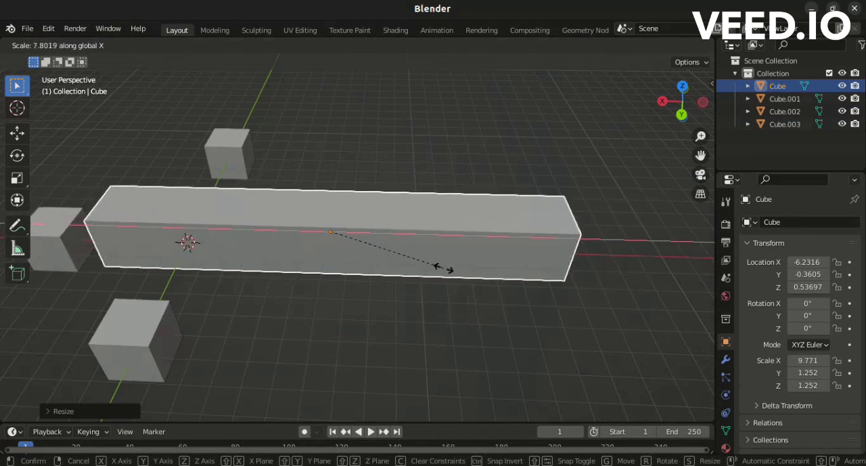
left_click(355, 247)
key("s")
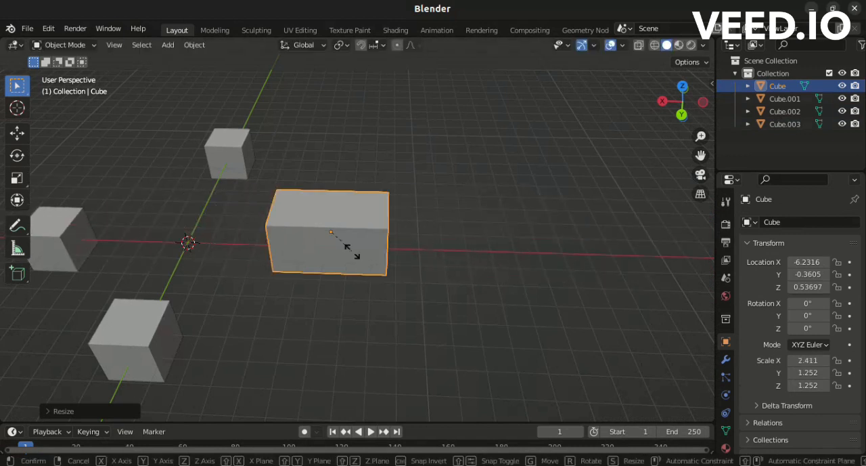
key("y")
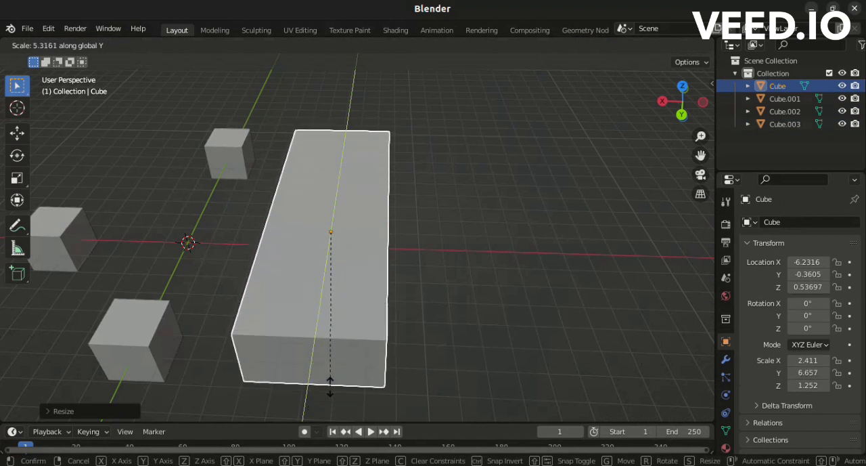
left_click(365, 283)
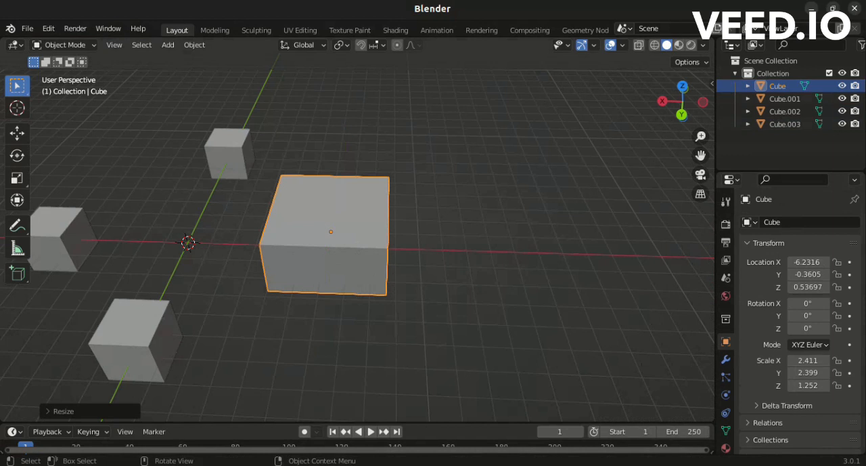
Try a free rotation of the stretched cube and clear its rotation.
key("r")
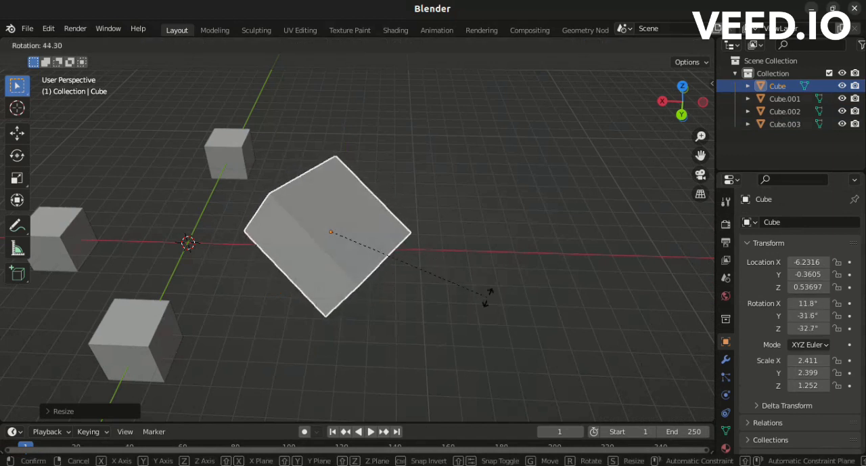
left_click(463, 205)
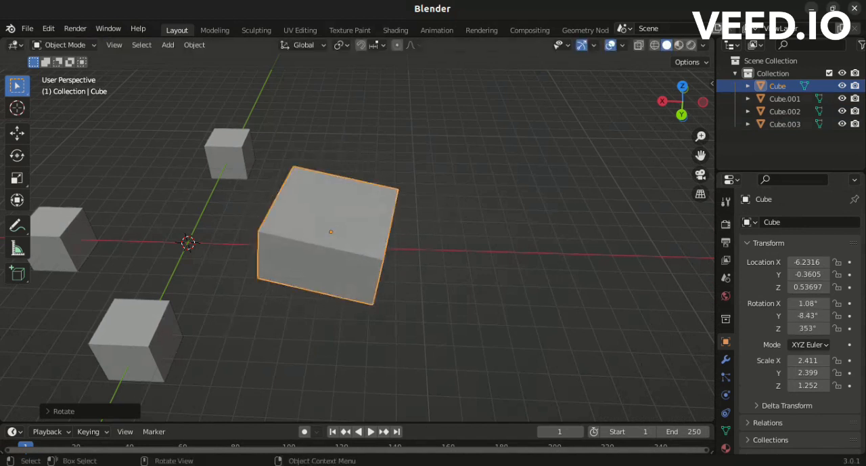
key("alt+r")
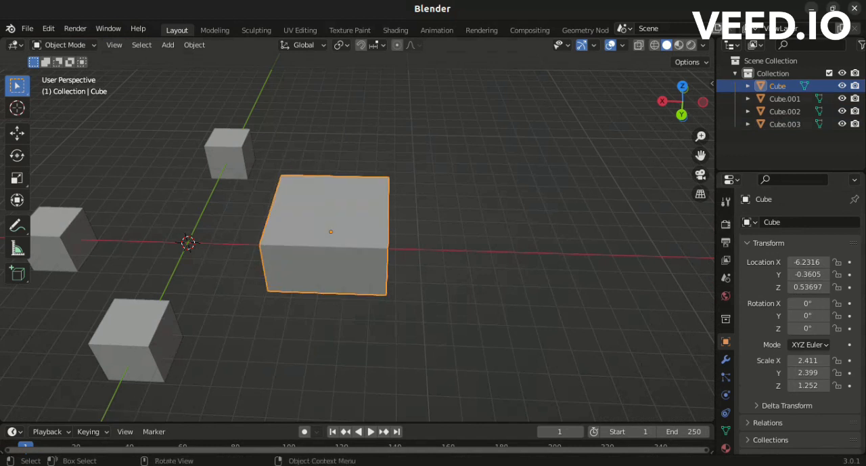
Rotate the stretched cube around the global X axis to about -7.3°.
key("s")
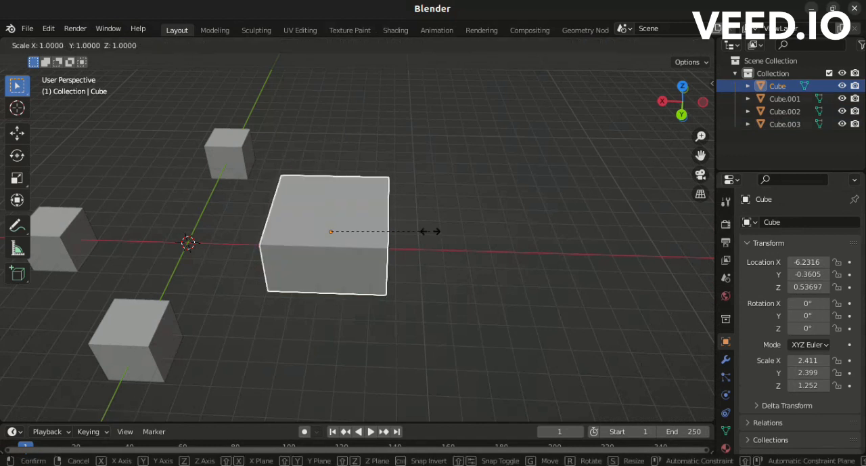
left_click(431, 232)
key("r")
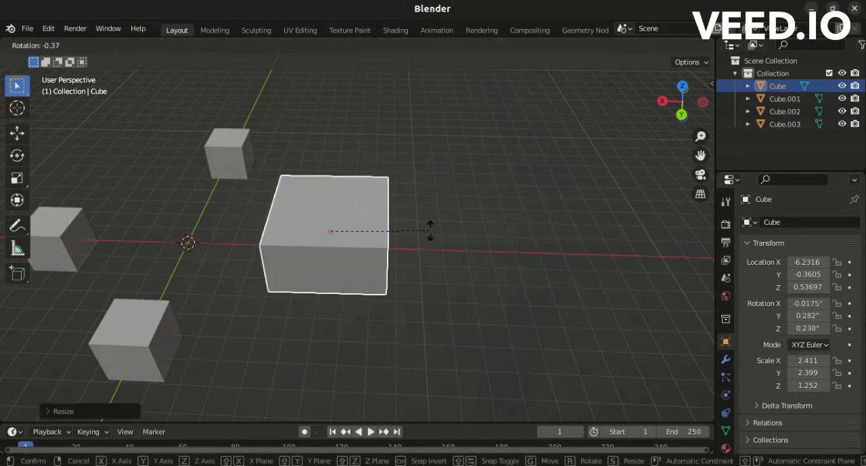
key("x")
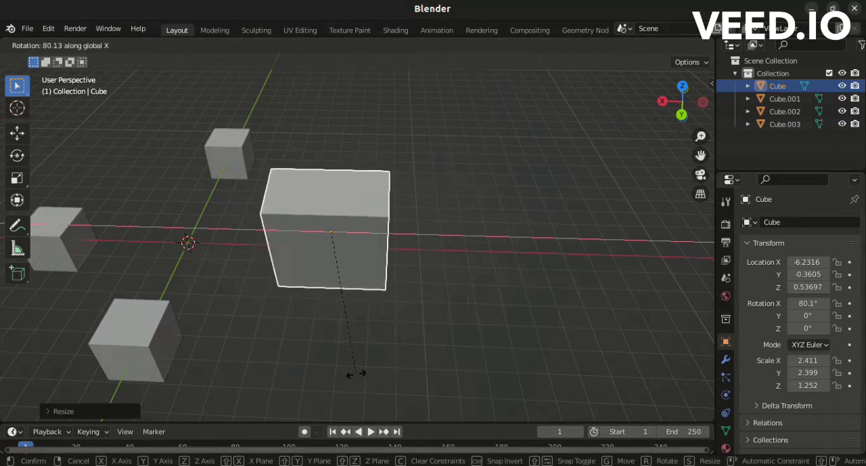
left_click(436, 197)
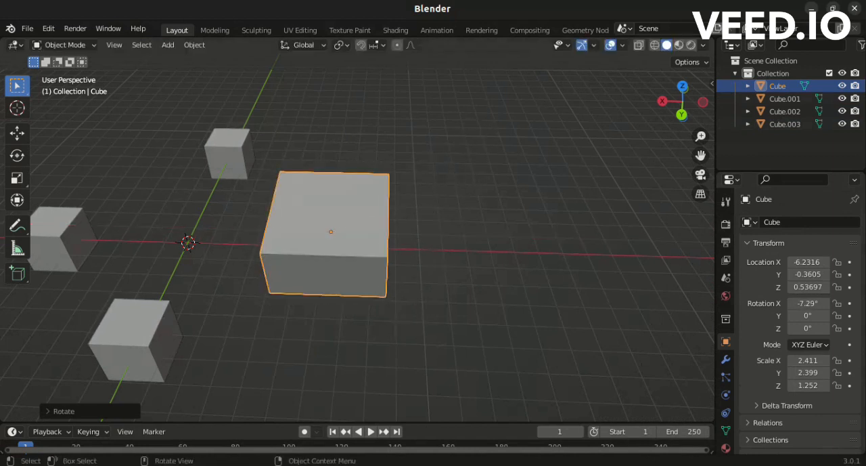
Enlarge the stretched cube uniformly to a Z scale of about 1.26 and rotate it around the global Y axis to about -27.8°.
key("s")
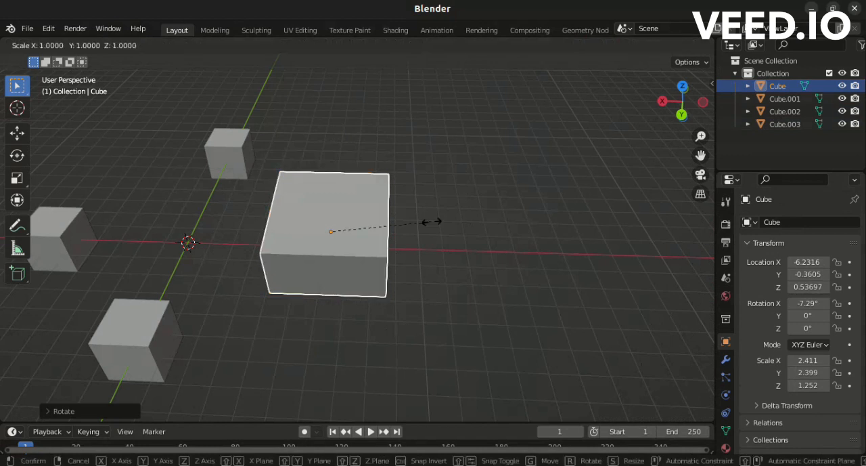
left_click(435, 218)
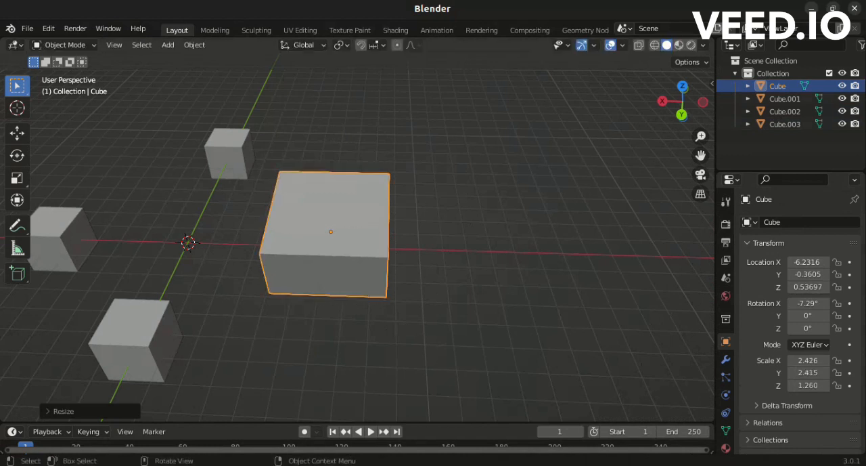
key("r")
key("y")
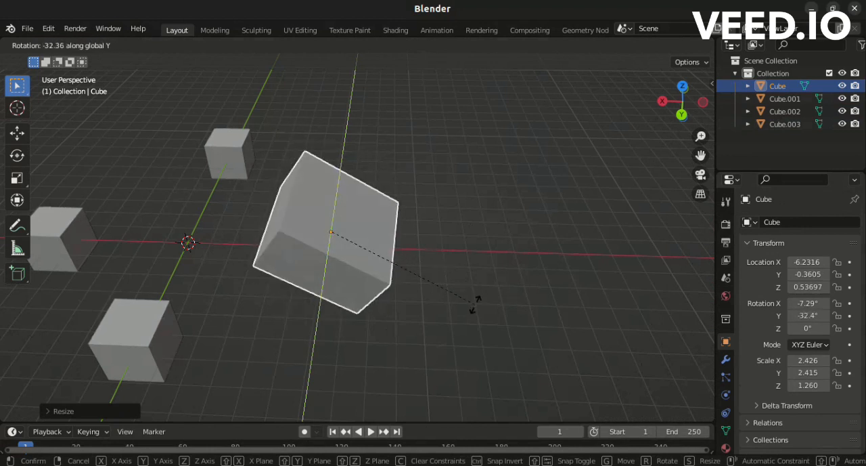
left_click(437, 286)
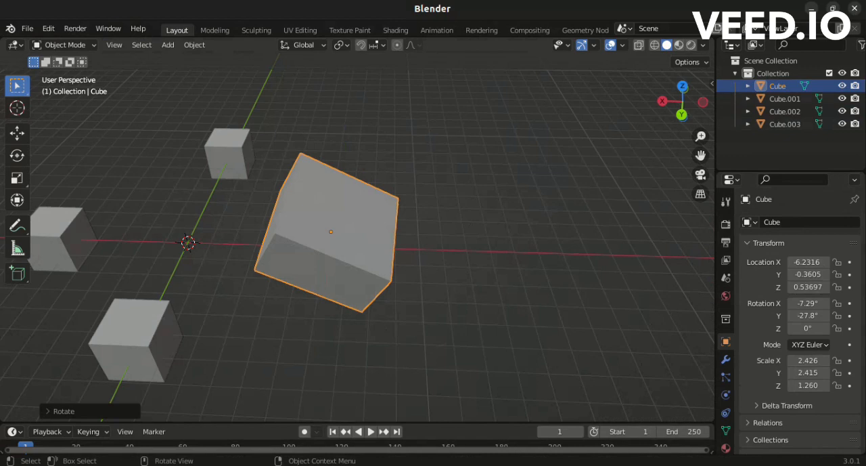
Rotate the tilted cube around the global Z axis to about 7.6°.
left_click_drag(683, 102, 640, 68)
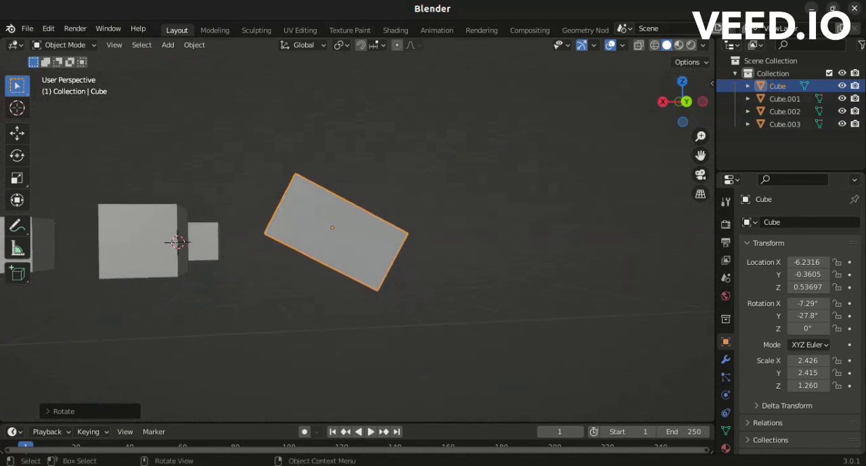
key("r")
key("z")
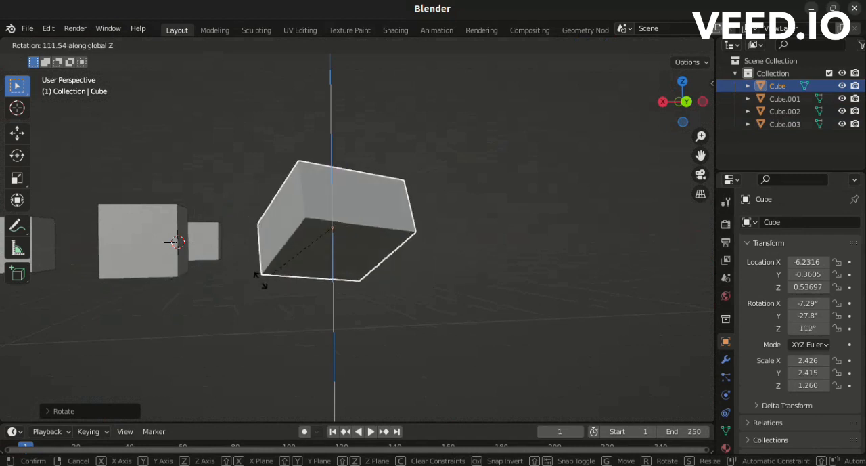
left_click(457, 332)
left_click_drag(683, 101, 666, 163)
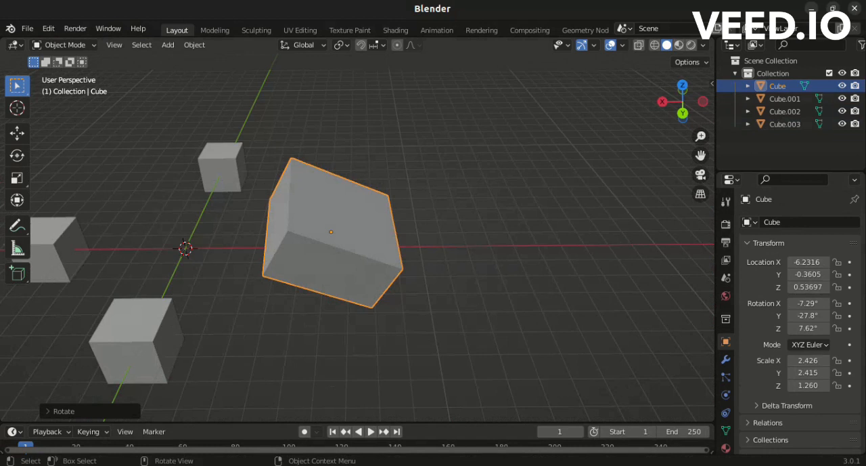
Add a loop cut around the middle of the tilted cube in Edit Mode, sliding it by a factor of about 0.064.
key("Tab")
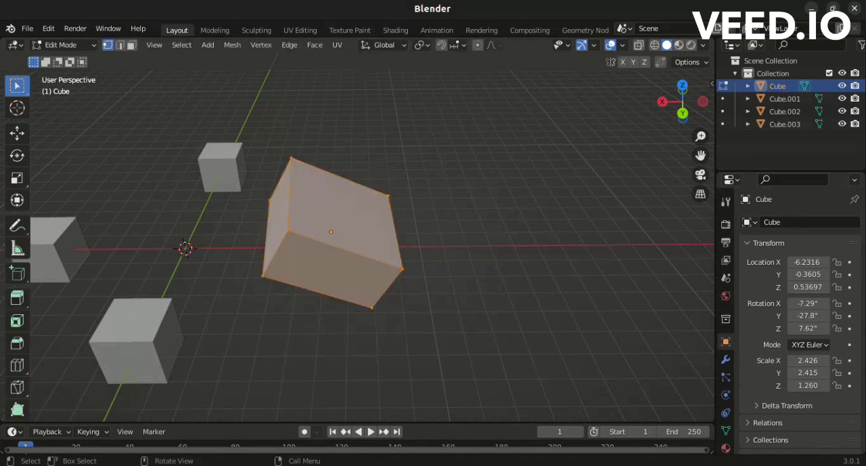
key("ctrl")
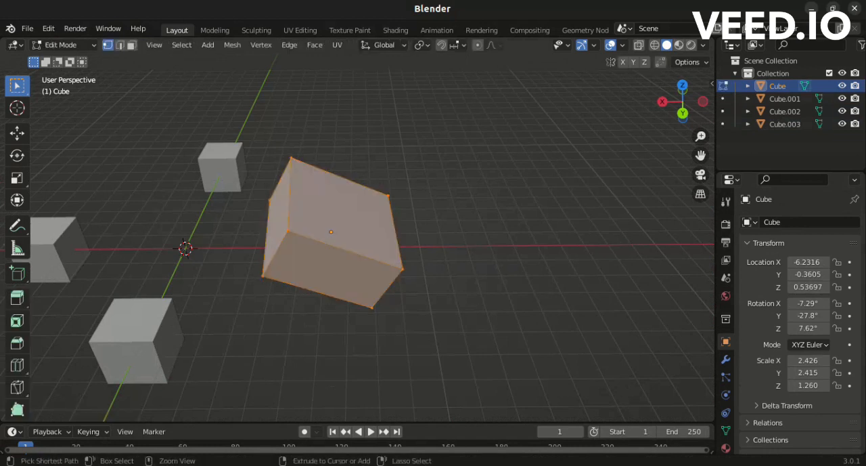
key("ctrl+r")
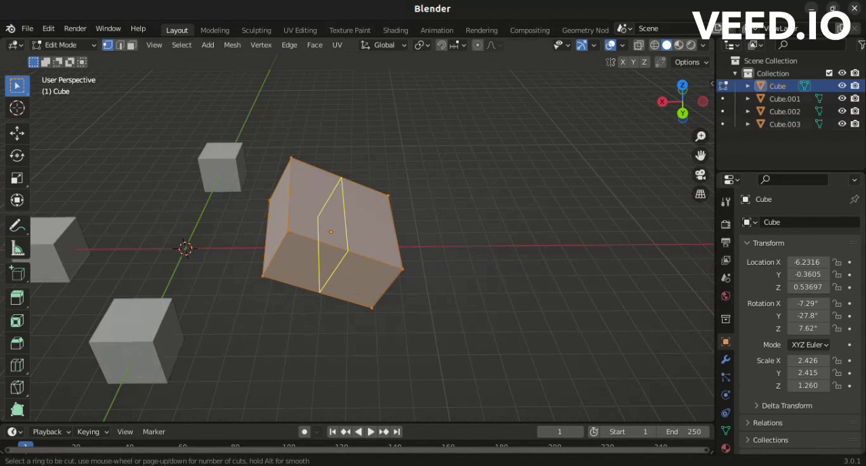
left_click(341, 244)
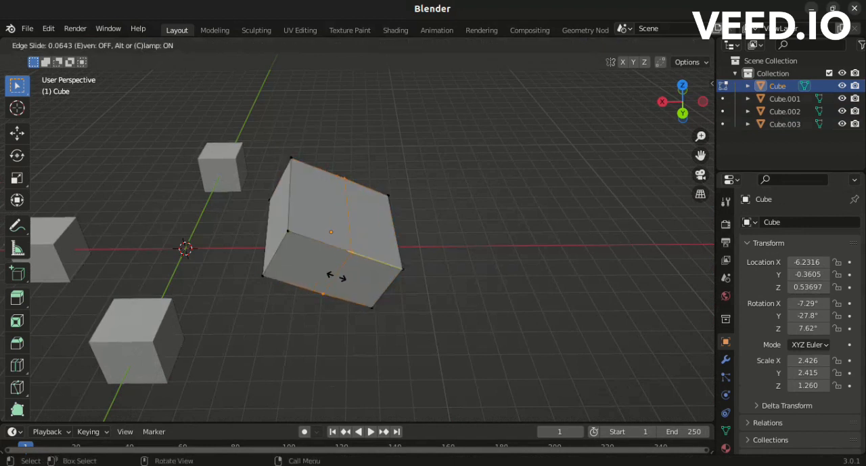
left_click(337, 277)
Try up to four cuts in the Loop Cut and Slide settings and settle on 2 cuts.
scroll(336, 276, "up", 2)
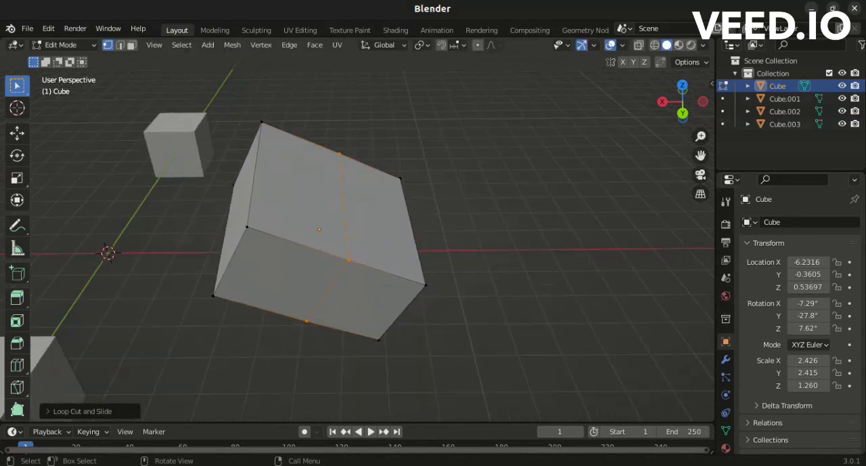
scroll(337, 276, "up", 2)
left_click_drag(683, 102, 640, 105)
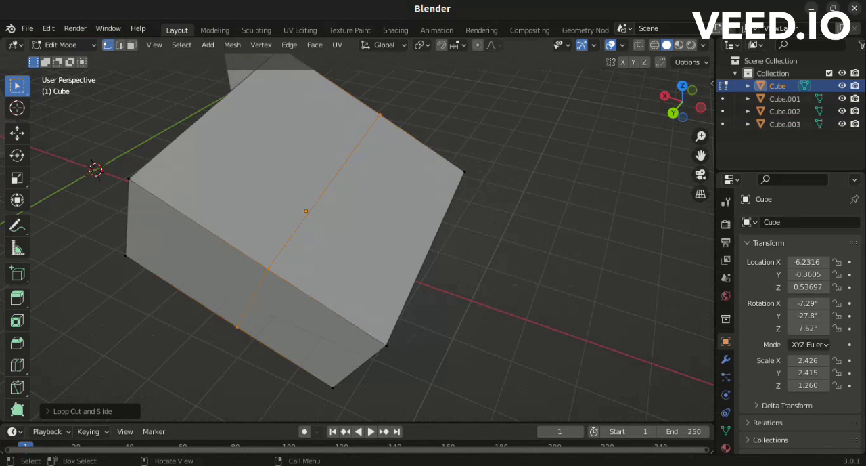
left_click(76, 410)
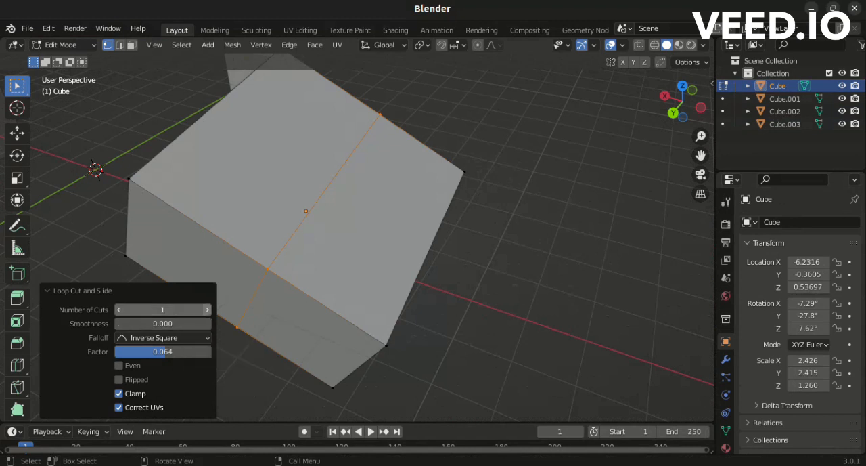
left_click(207, 310)
left_click(207, 310)
left_click(207, 310)
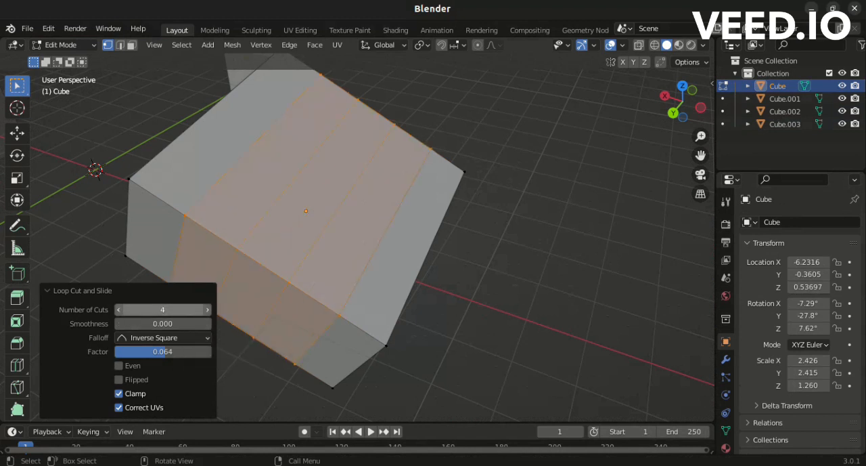
left_click(118, 309)
left_click(119, 309)
left_click(207, 309)
left_click(119, 310)
left_click(119, 309)
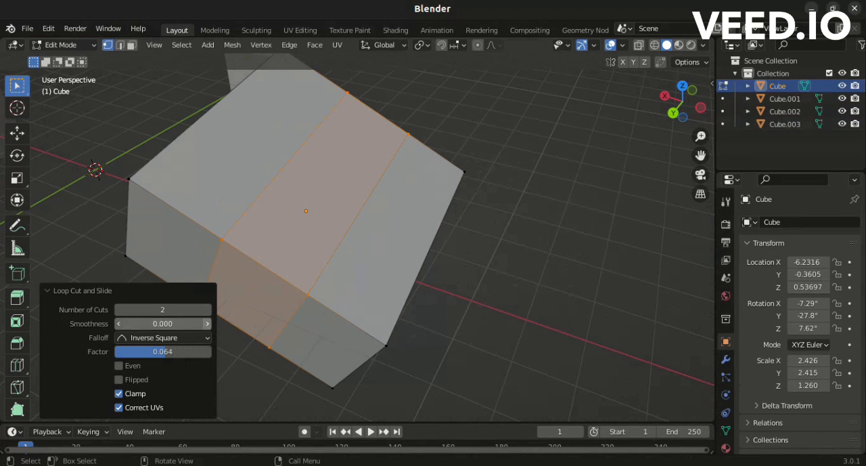
Raise the smoothness of the two loop cuts to 0.200.
left_click(207, 323)
left_click(207, 324)
left_click(207, 323)
left_click(207, 323)
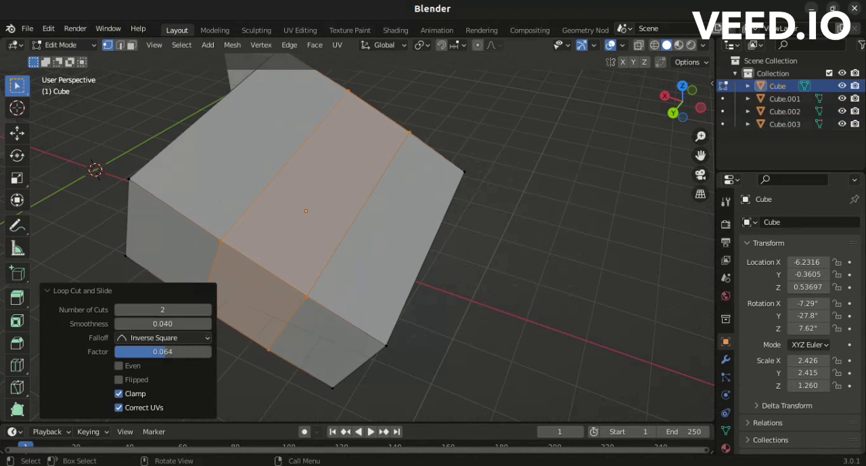
left_click(207, 324)
left_click(207, 324)
left_click(207, 323)
left_click(207, 324)
left_click(207, 324)
left_click(208, 324)
left_click(207, 323)
left_click(207, 323)
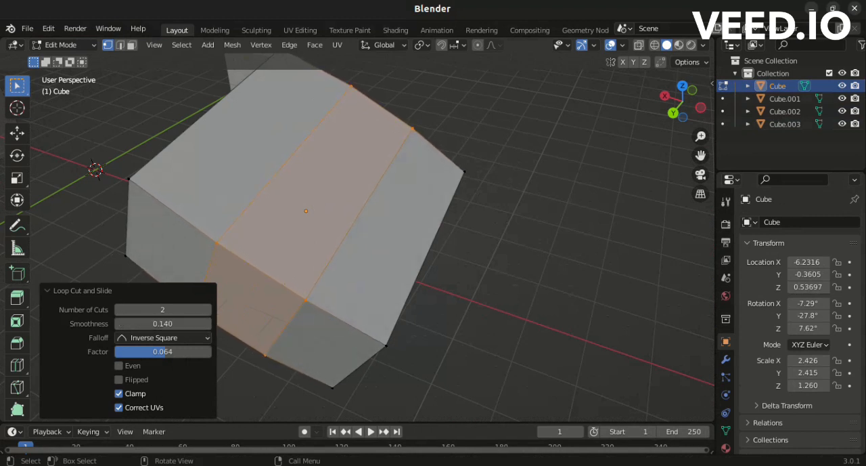
left_click(207, 323)
left_click(207, 323)
left_click(207, 324)
left_click(207, 324)
left_click(207, 323)
left_click(207, 323)
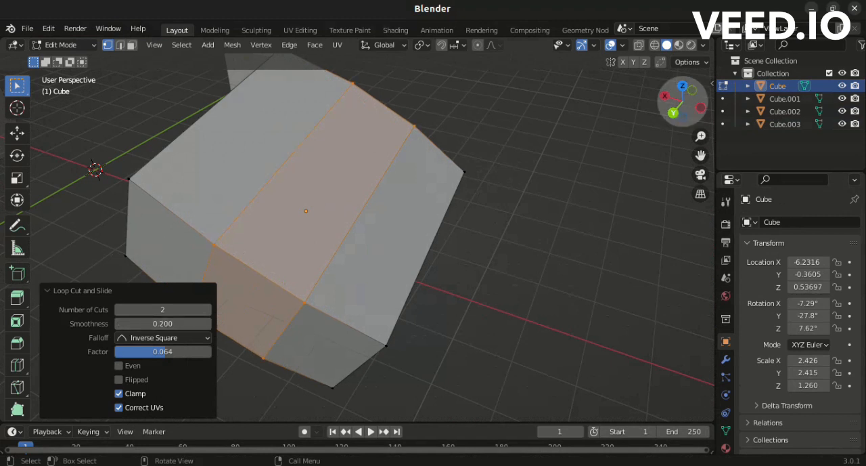
Lower the smoothness of the two loop cuts to 0.150 and collapse the Loop Cut and Slide settings.
left_click_drag(682, 101, 610, 122)
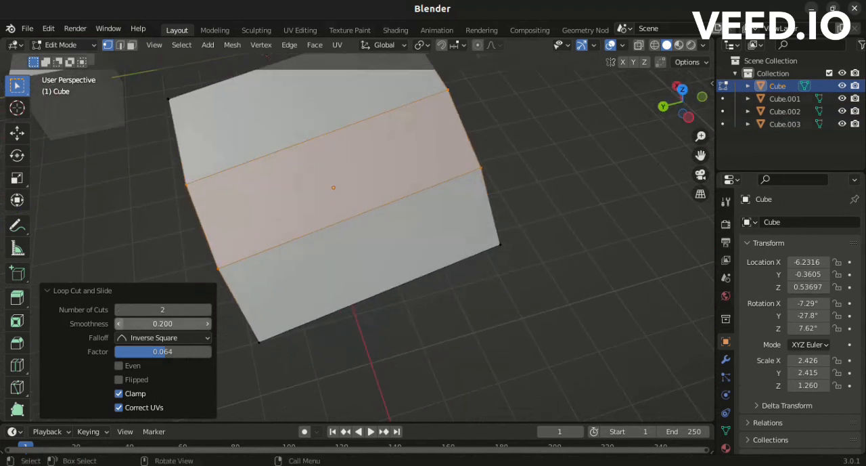
left_click(119, 324)
left_click(119, 324)
left_click(119, 323)
left_click(119, 324)
left_click(119, 323)
left_click(119, 324)
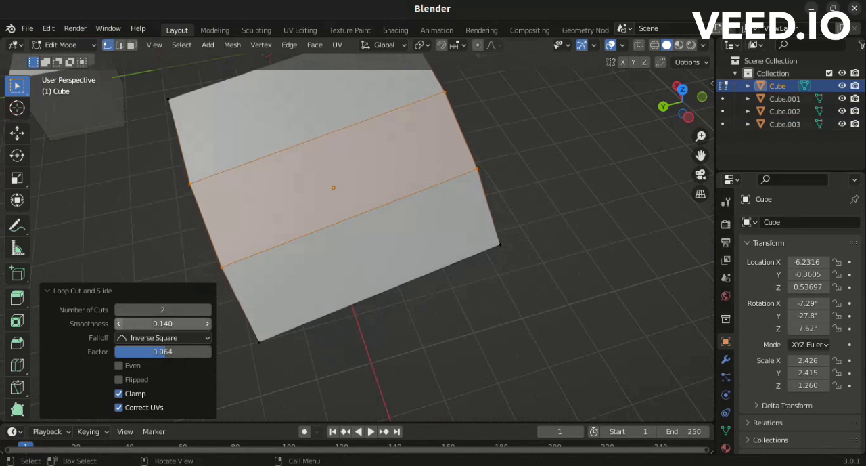
left_click(119, 323)
left_click(207, 323)
left_click(207, 324)
left_click(207, 323)
left_click(208, 324)
left_click(207, 324)
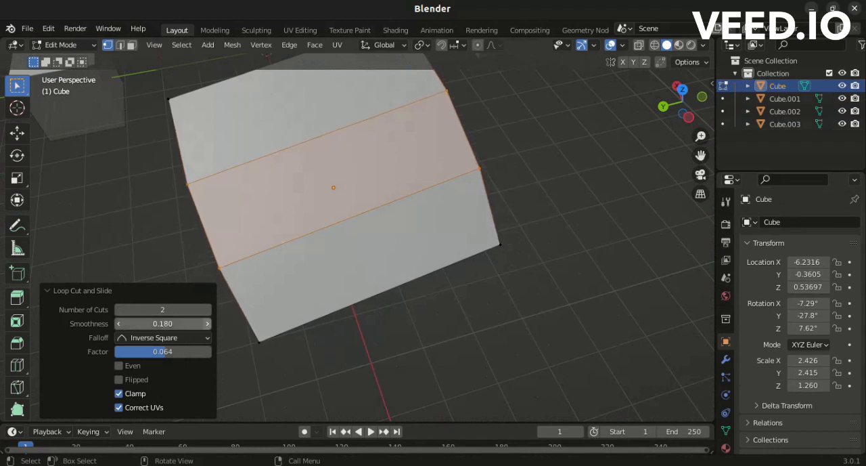
left_click(119, 323)
left_click(119, 323)
left_click(119, 323)
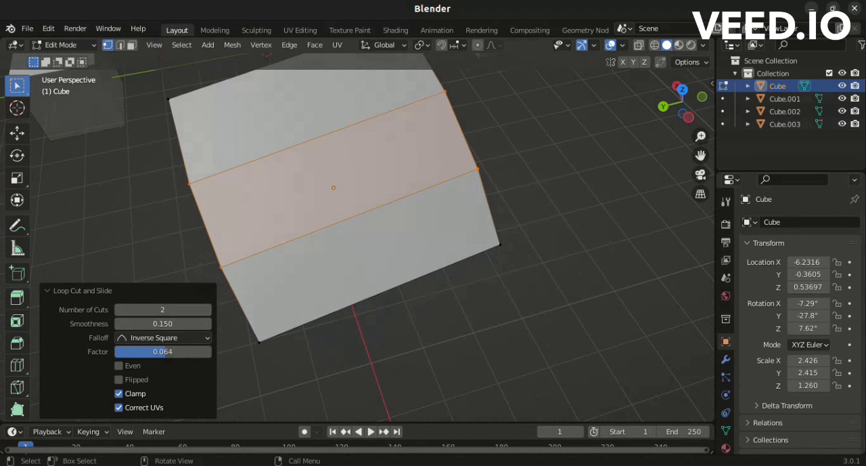
left_click(49, 290)
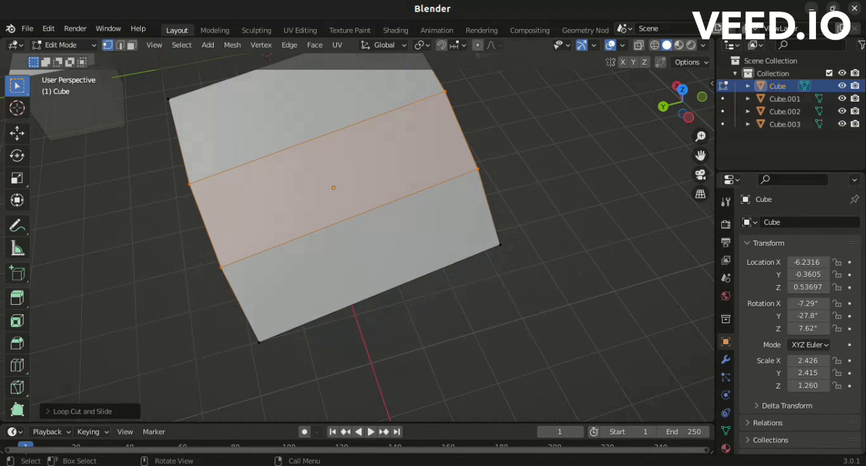
Bevel the two selected edge loops around the middle of the tilted cube with a width of about 0.097 m.
left_click_drag(680, 103, 777, 74)
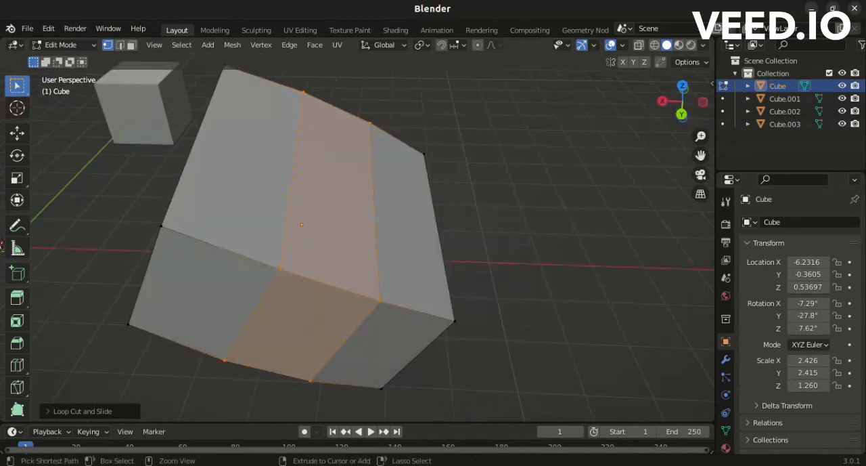
key("ctrl+b")
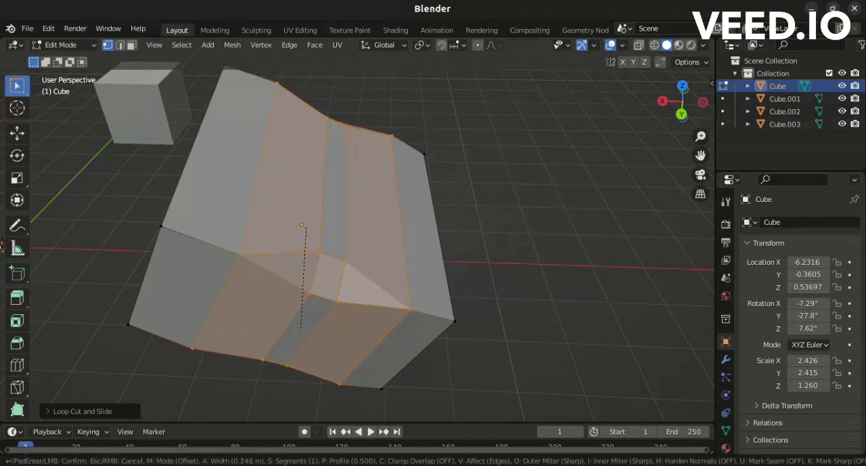
left_click(286, 310)
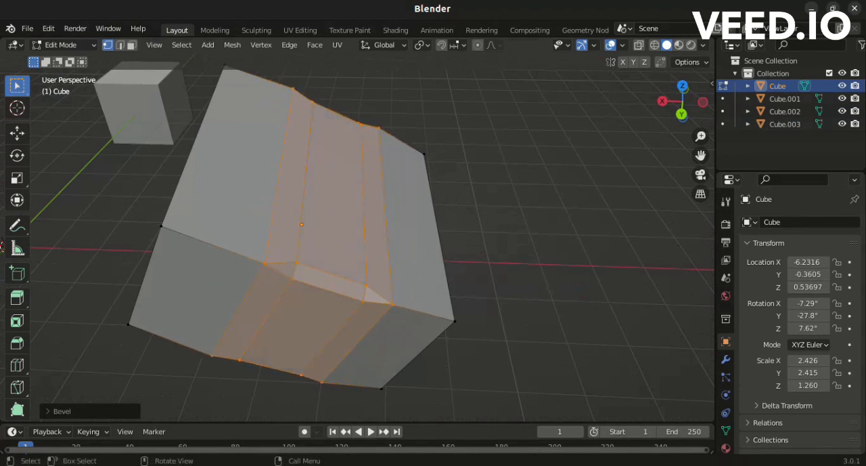
left_click_drag(684, 103, 643, 99)
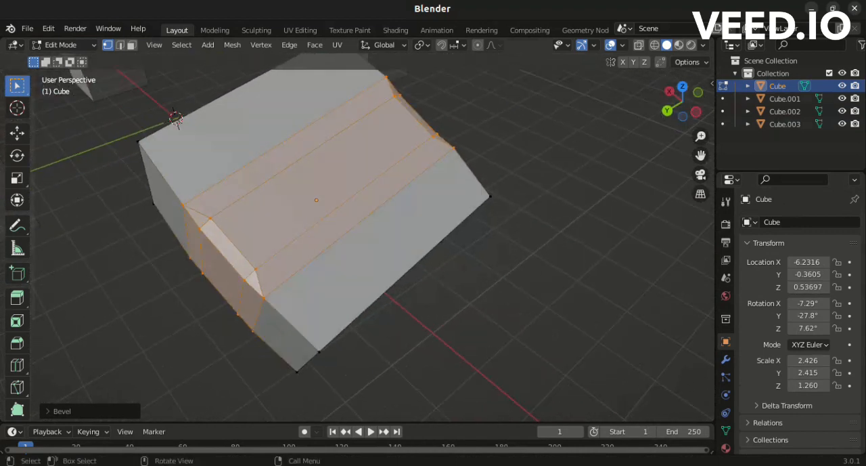
Try a larger bevel width, restore it to 0.0968 m, and set the tilted cube's bevel to 4 segments.
left_click(61, 411)
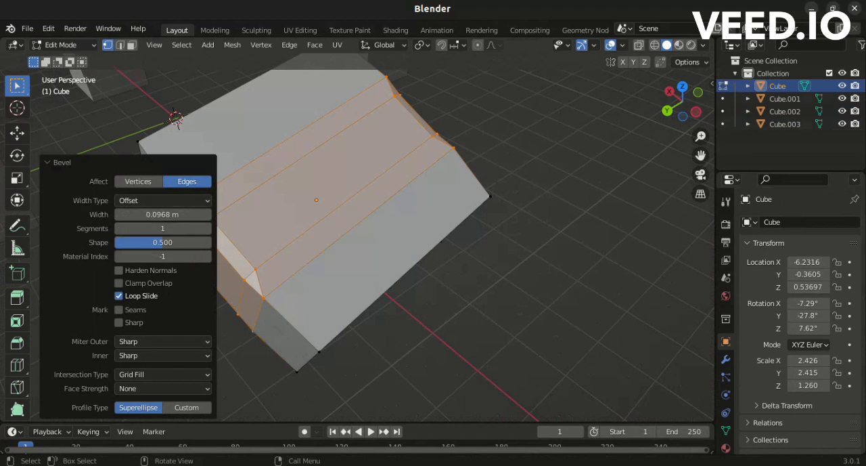
scroll(376, 237, "up", 2)
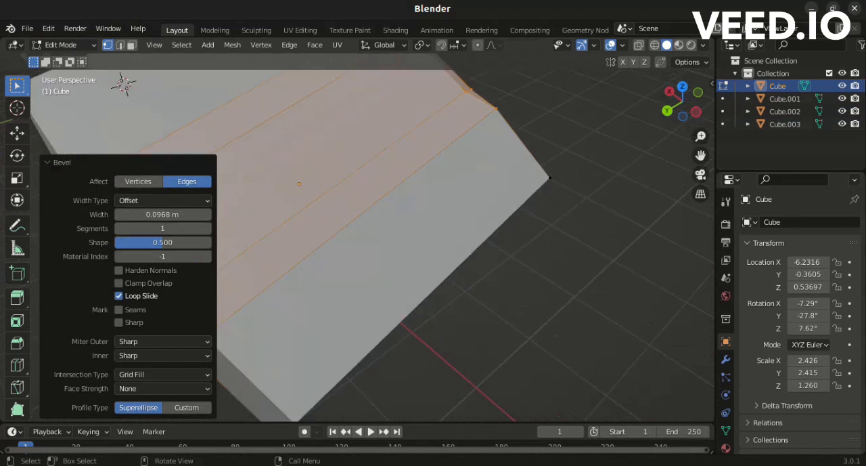
left_click_drag(700, 156, 842, 189)
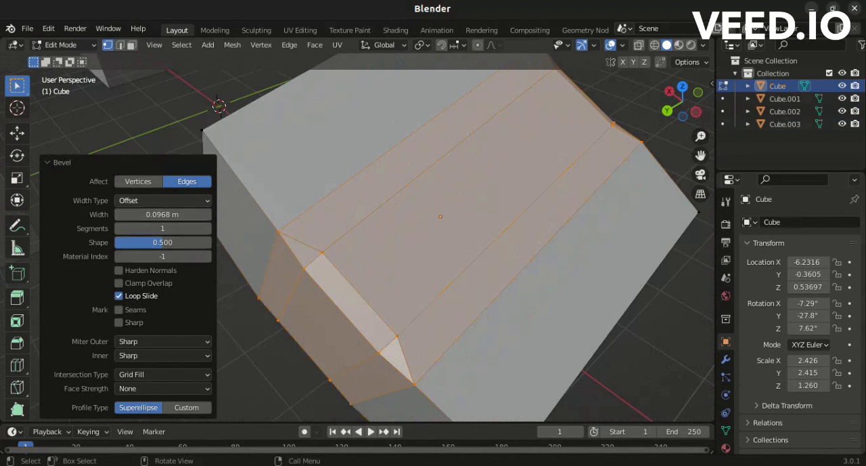
left_click(207, 215)
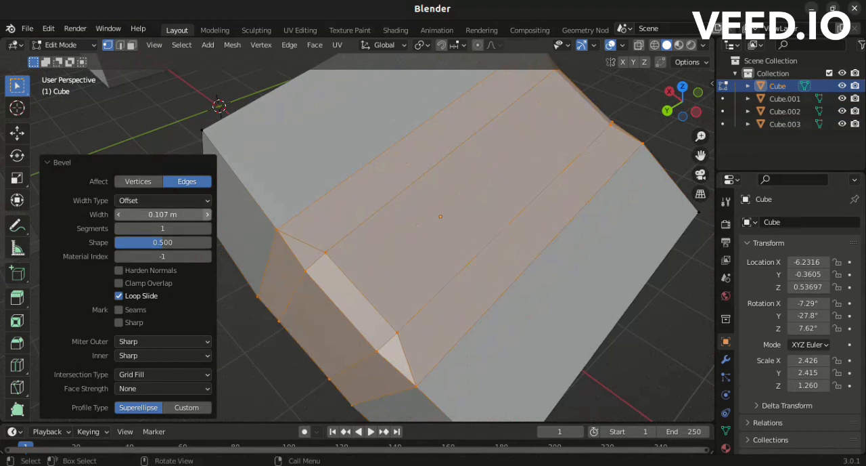
left_click(207, 214)
left_click(119, 215)
left_click(118, 215)
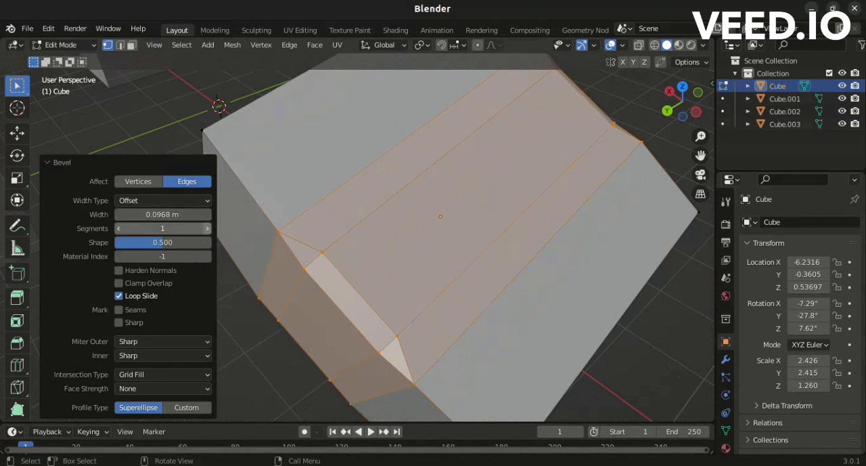
left_click(207, 228)
left_click(207, 228)
left_click(207, 228)
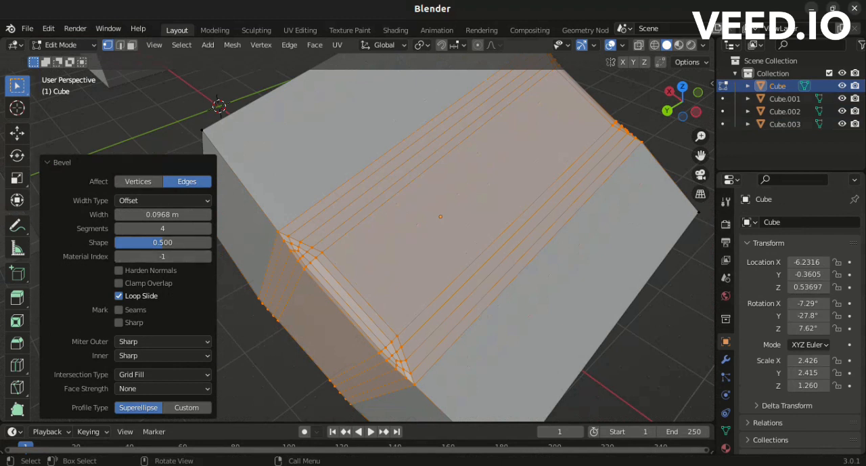
Deselect the beveled geometry, return to Object Mode and inspect the beveled cube from several sides.
left_click(276, 322)
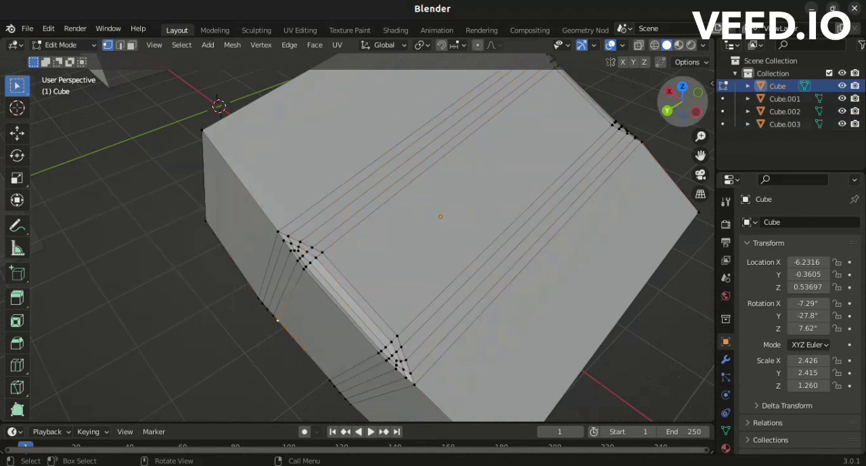
left_click_drag(683, 102, 663, 86)
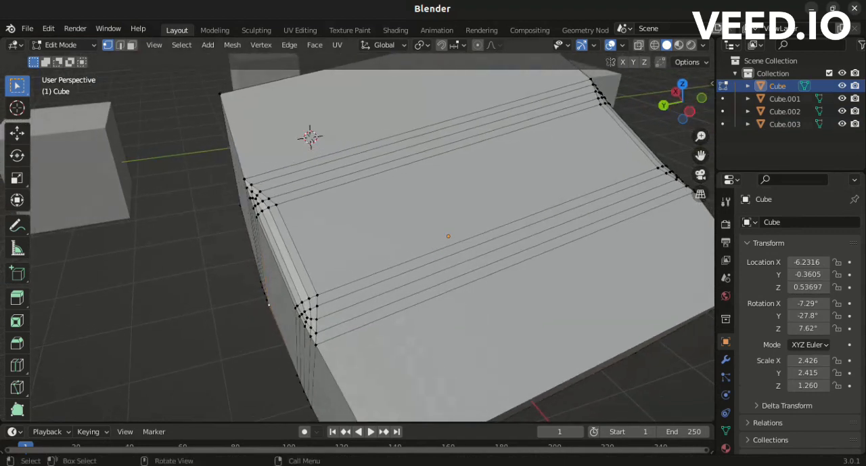
key("Tab")
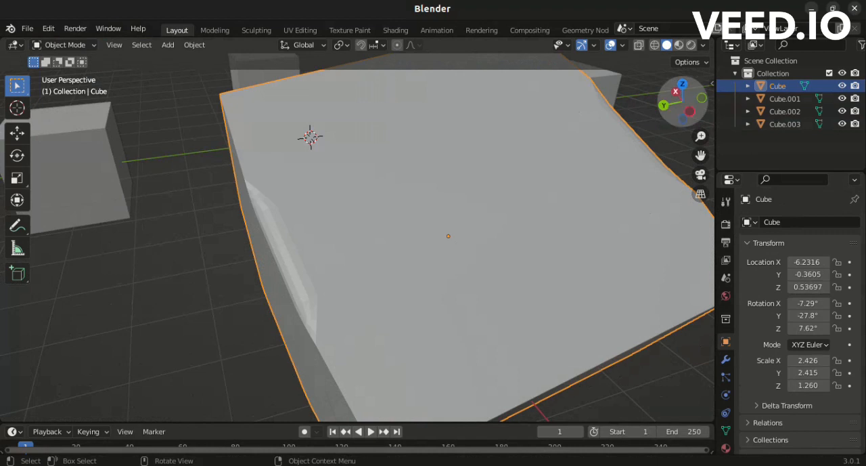
left_click_drag(683, 102, 643, 209)
left_click_drag(682, 103, 523, 161)
scroll(358, 230, "down", 3)
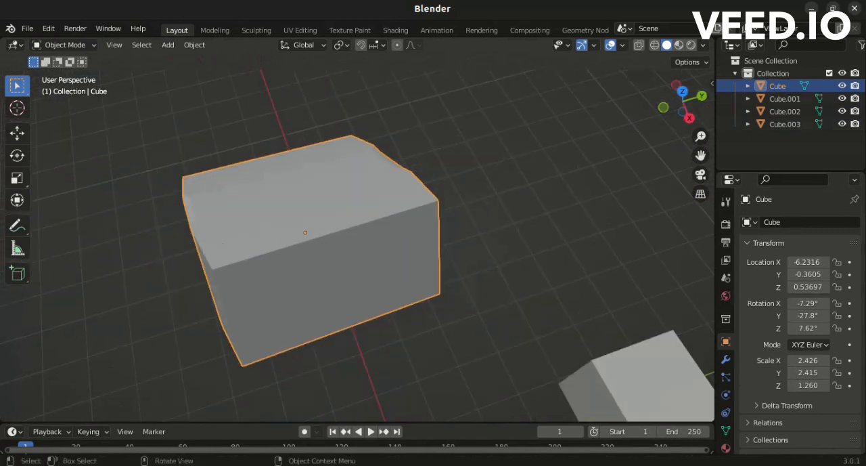
left_click_drag(683, 102, 555, 37)
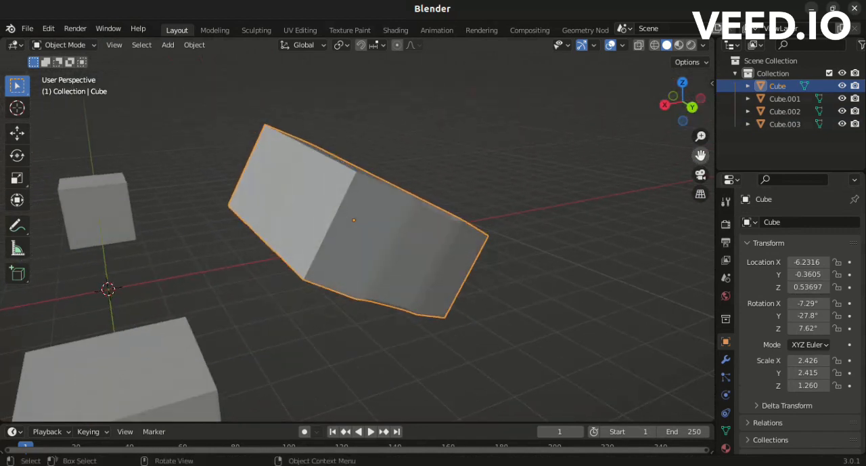
left_click_drag(700, 155, 800, 122)
Select the unrotated cube Cube.001 nearest the view and enter Edit Mode on it.
left_click(356, 325)
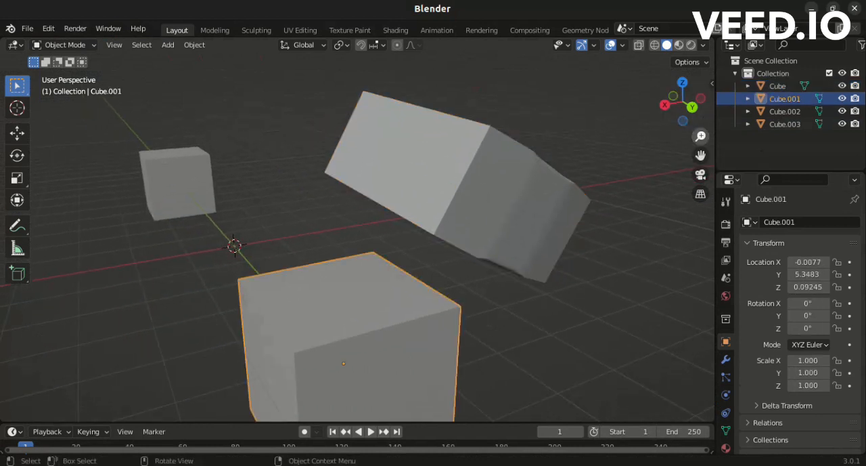
left_click_drag(701, 155, 700, 34)
scroll(359, 234, "up", 4)
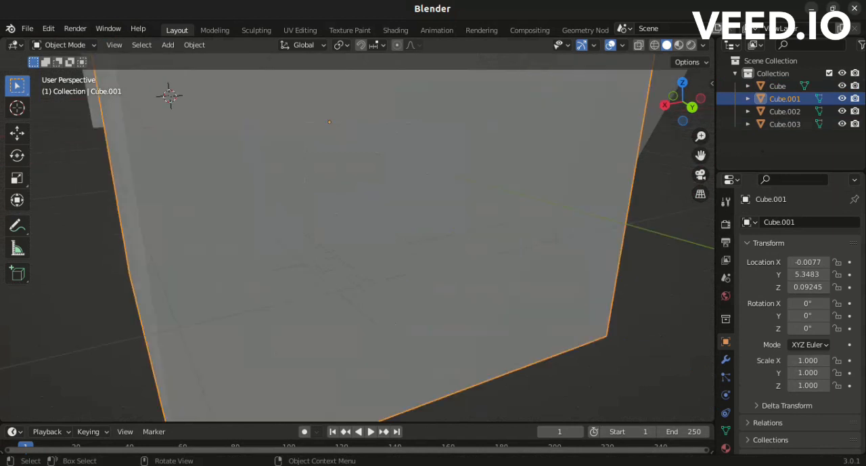
scroll(358, 234, "down", 2)
left_click_drag(683, 100, 677, 120)
key("Tab")
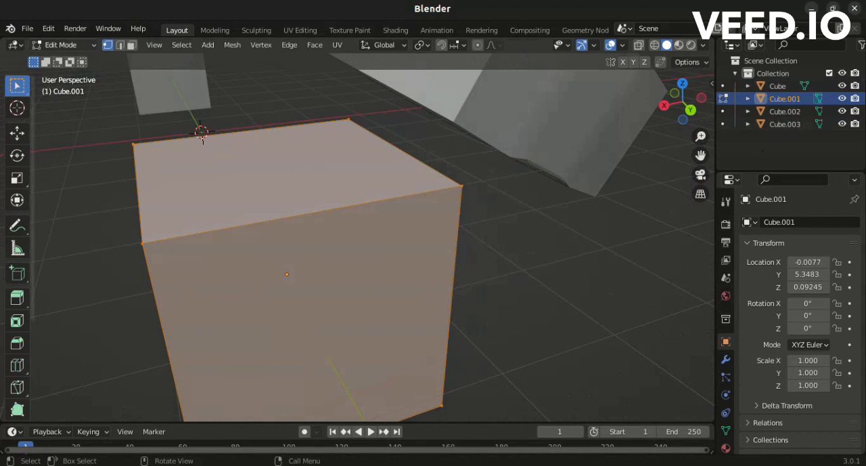
Cycle through the vertex, edge and face select modes and settle on edge select mode.
key("2")
key("3")
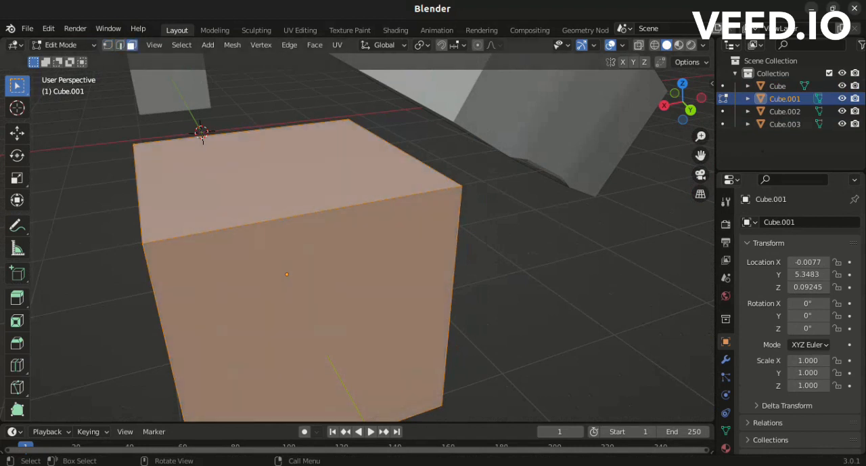
key("1")
key("2")
key("3")
key("2")
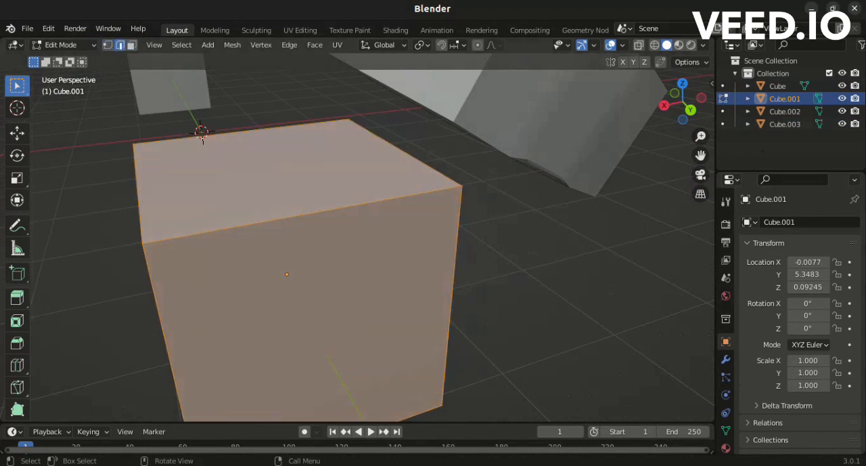
Bevel the upper front edge of Cube.001 with a width of about 0.77 m and 4 segments.
left_click(302, 215)
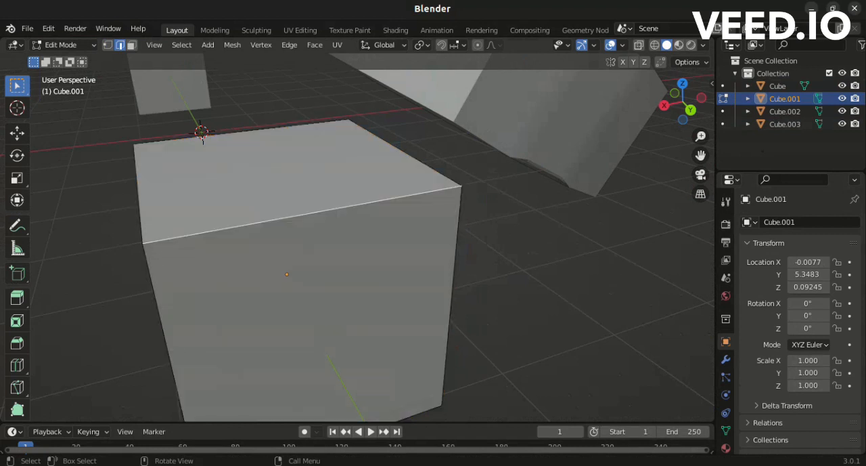
key("ctrl+b")
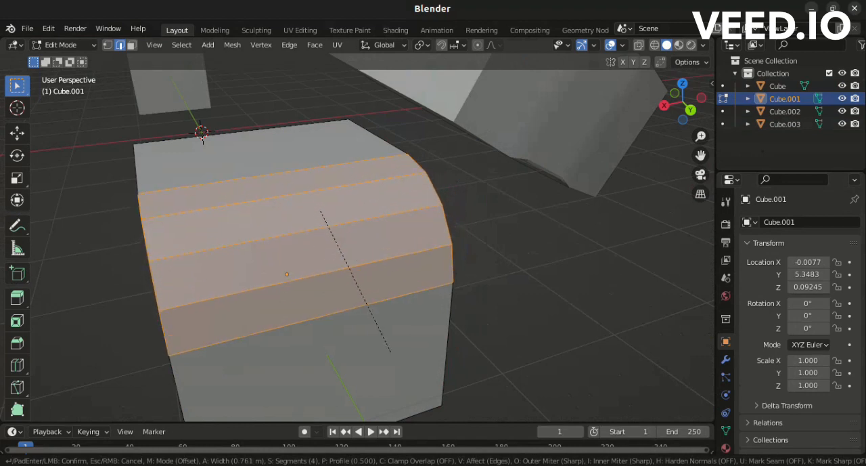
key("Return")
left_click_drag(684, 102, 702, 102)
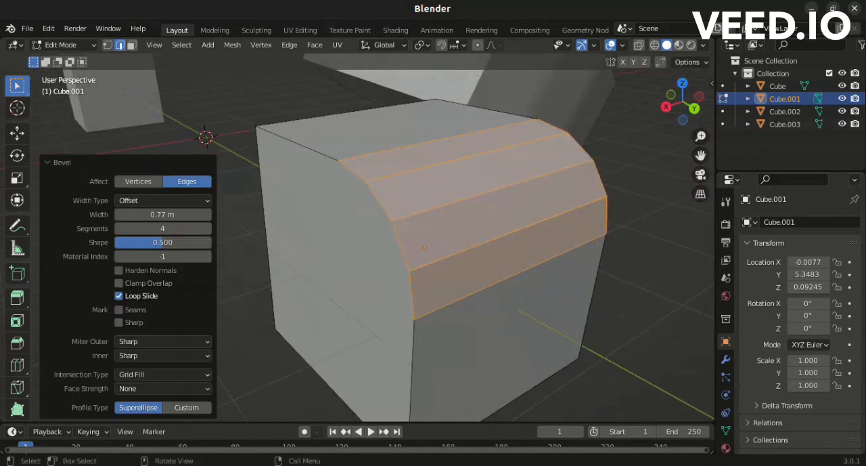
Try the edge bevel on Cube.001 with 12 segments and reduce it to 1 segment.
left_click_drag(207, 229, 213, 228)
left_click(207, 229)
left_click(207, 229)
left_click(207, 229)
left_click(207, 229)
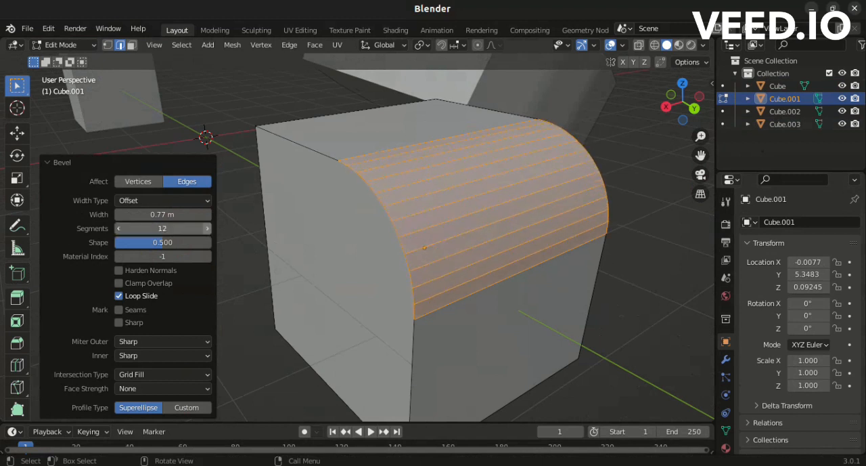
left_click(120, 229)
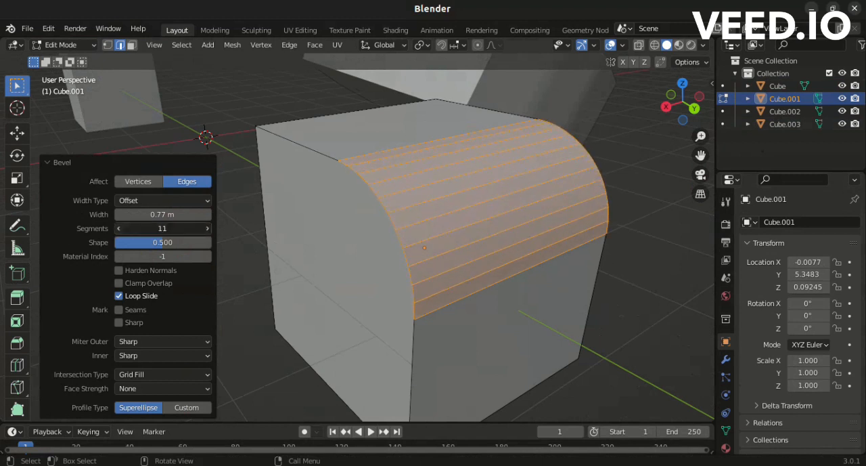
left_click(119, 228)
left_click(119, 228)
left_click(119, 229)
left_click(119, 228)
left_click(119, 228)
left_click(120, 229)
left_click(119, 229)
left_click(120, 228)
left_click(120, 229)
left_click(119, 229)
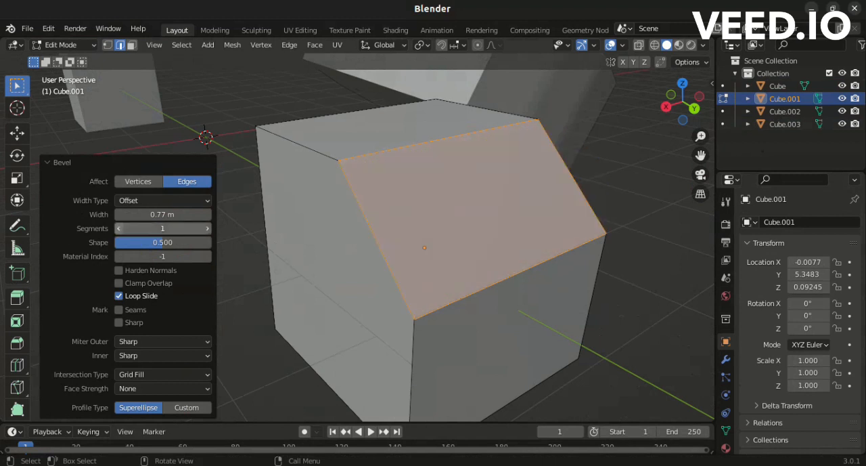
Set the edge bevel on Cube.001 to 9 segments.
left_click(207, 229)
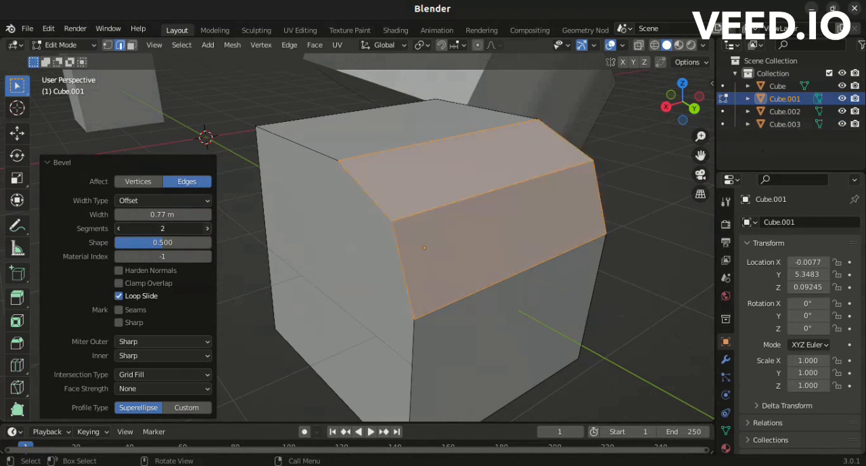
left_click(207, 229)
left_click(207, 229)
left_click(207, 228)
left_click(207, 228)
left_click(207, 229)
left_click(207, 229)
left_click(207, 228)
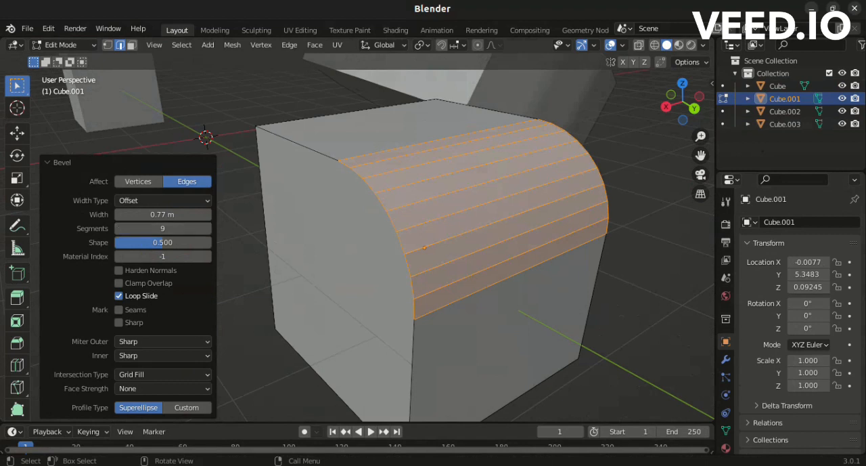
Box-select the five lengthwise edges in the middle of the rounded bevel on Cube.001.
left_click(397, 161)
left_click_drag(394, 180, 430, 236)
left_click_drag(400, 165, 435, 251)
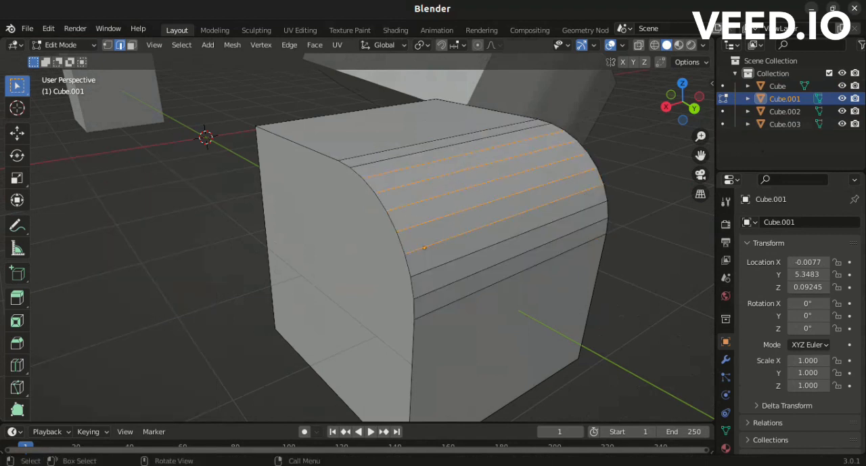
left_click_drag(684, 102, 651, 139)
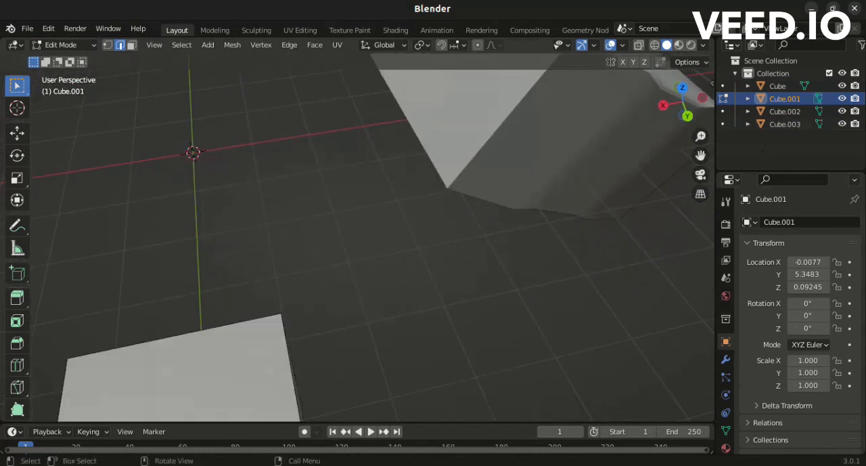
Finish editing Cube.001 and open Cube.003, the cube on the positive X axis, in Edit Mode.
scroll(365, 237, "down", 6)
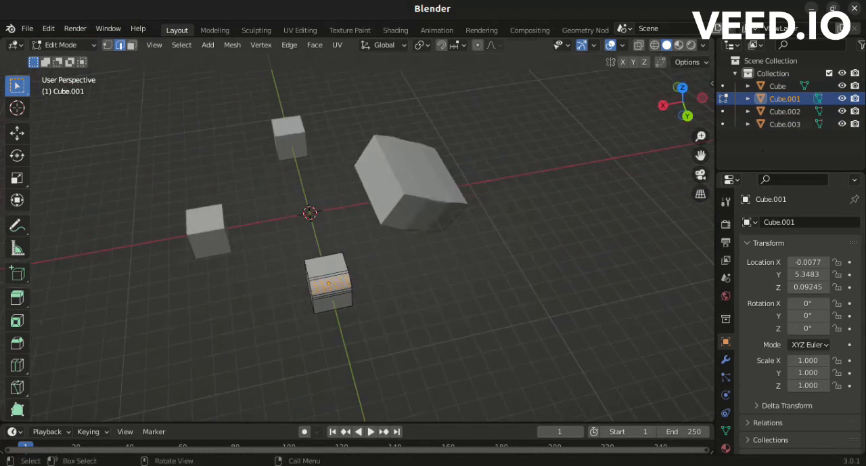
scroll(373, 238, "up", 1)
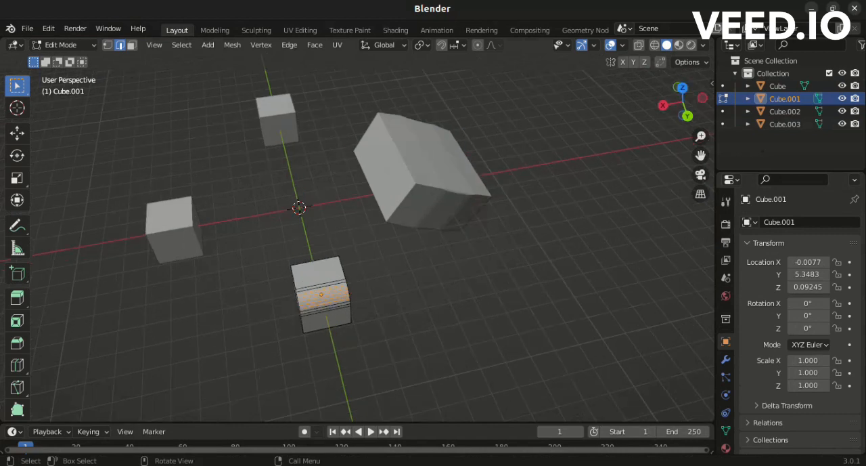
left_click_drag(684, 102, 807, 83)
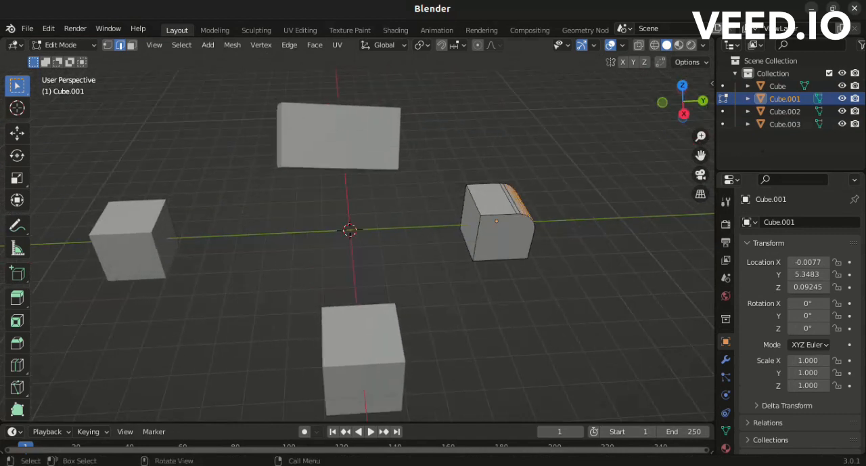
scroll(359, 230, "up", 3)
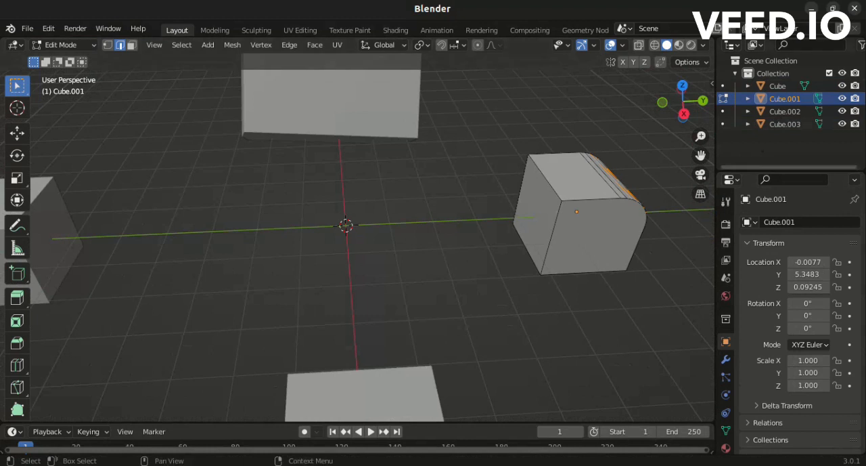
left_click_drag(701, 155, 706, 42)
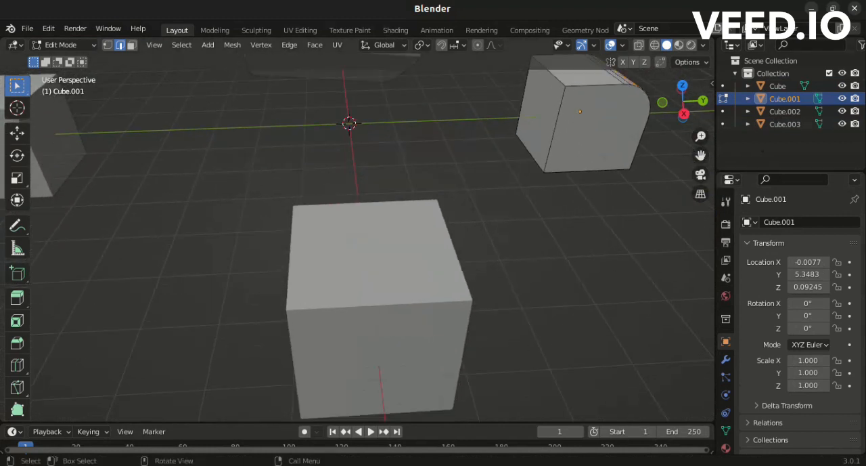
scroll(376, 237, "up", 2)
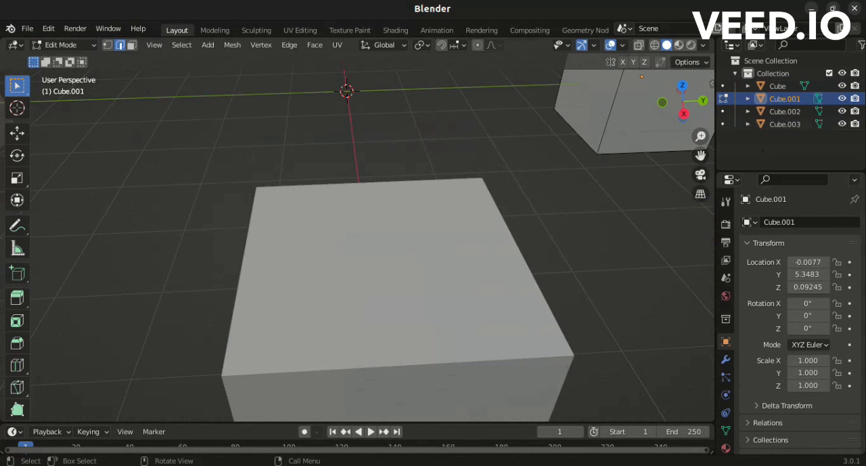
key("Tab")
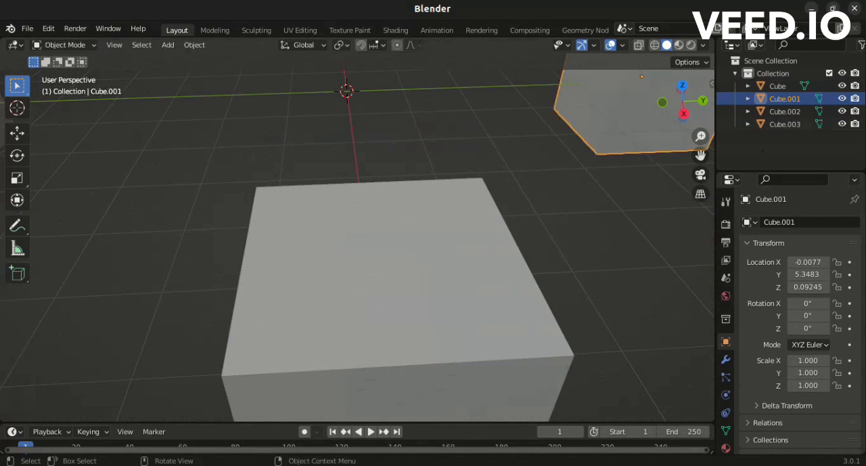
left_click(399, 279)
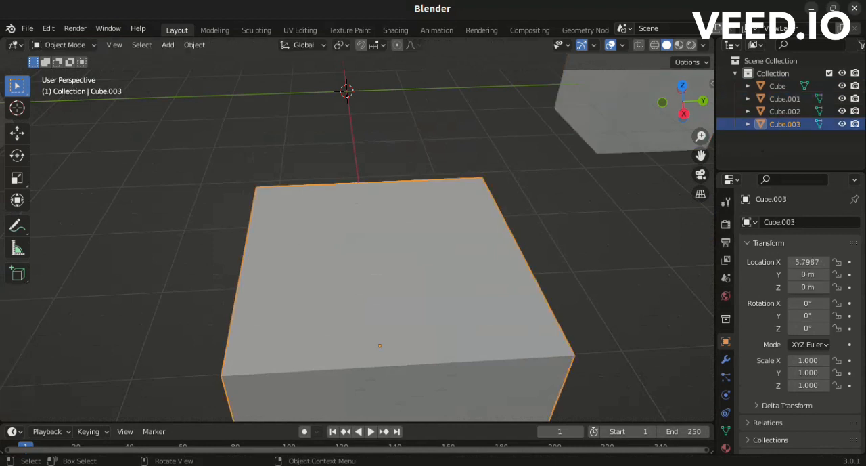
key("Tab")
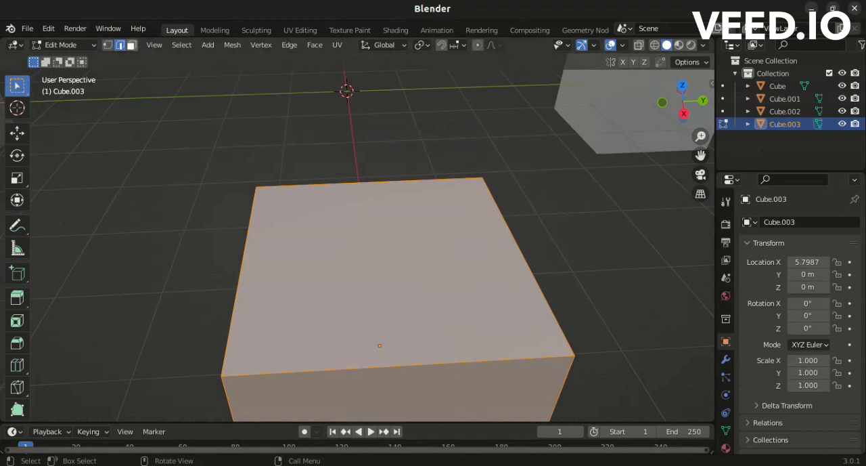
Delete the top face of Cube.003 in face select mode, using the Only Faces option.
key("3")
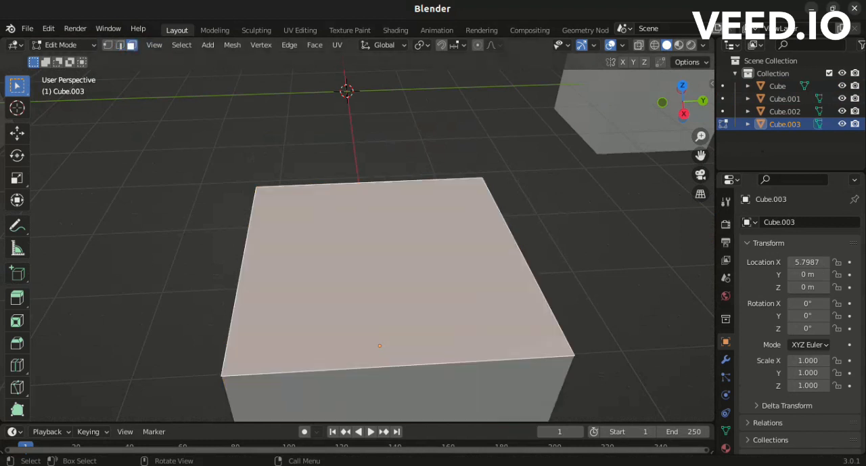
key("x")
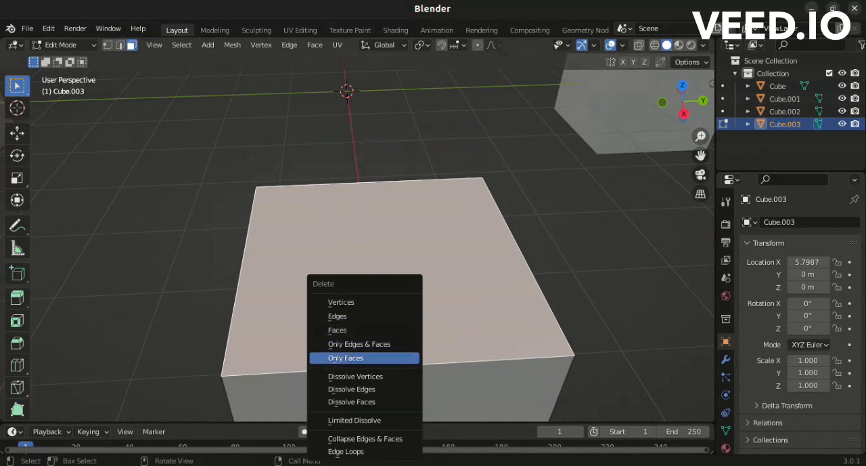
key("Return")
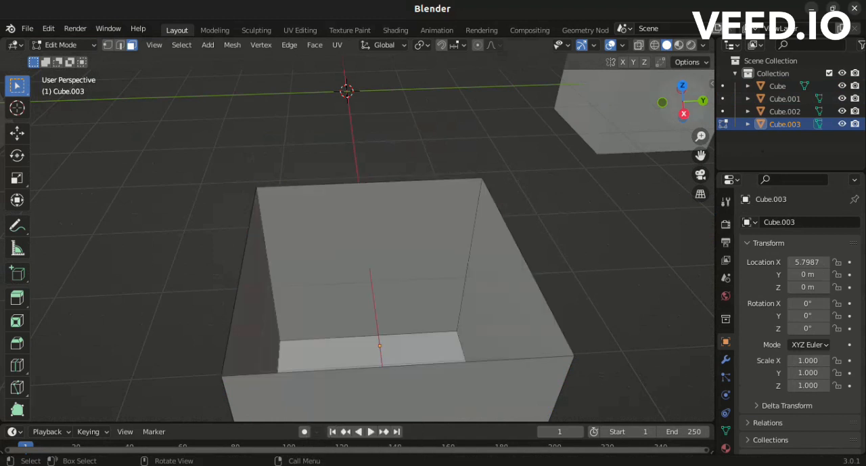
Select the side faces of the open-topped Cube.003 one at a time, and clear the selection.
middle_click_drag(379, 271, 410, 259)
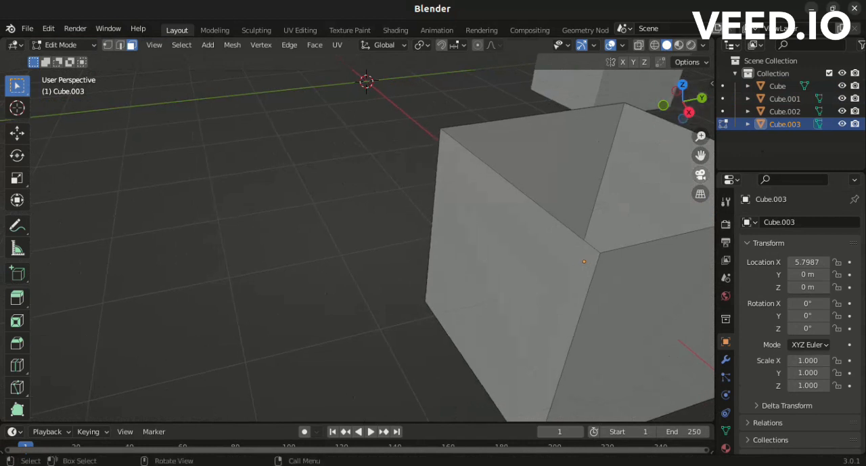
left_click_drag(701, 155, 538, 159)
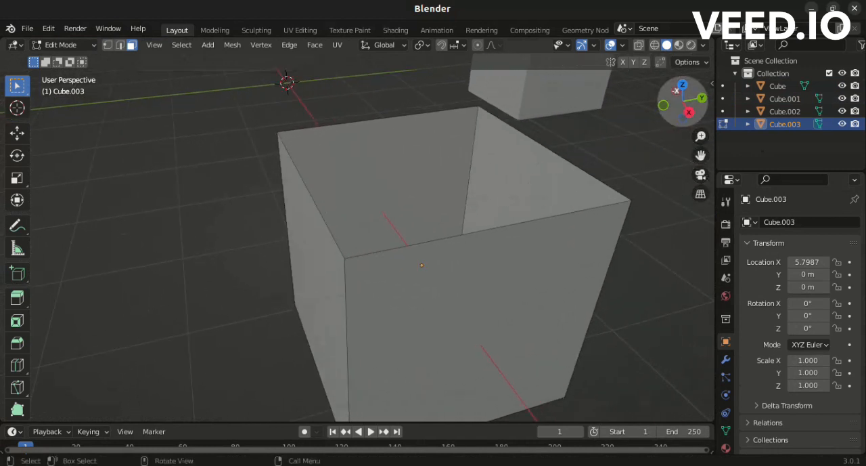
mouse_move(677, 92)
left_mouse_down()
mouse_move(671, 110)
mouse_move(671, 97)
left_mouse_up()
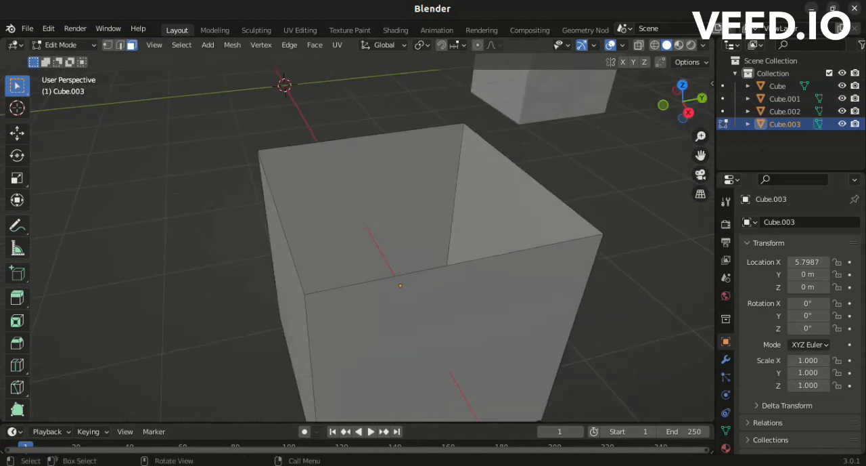
left_click(503, 205)
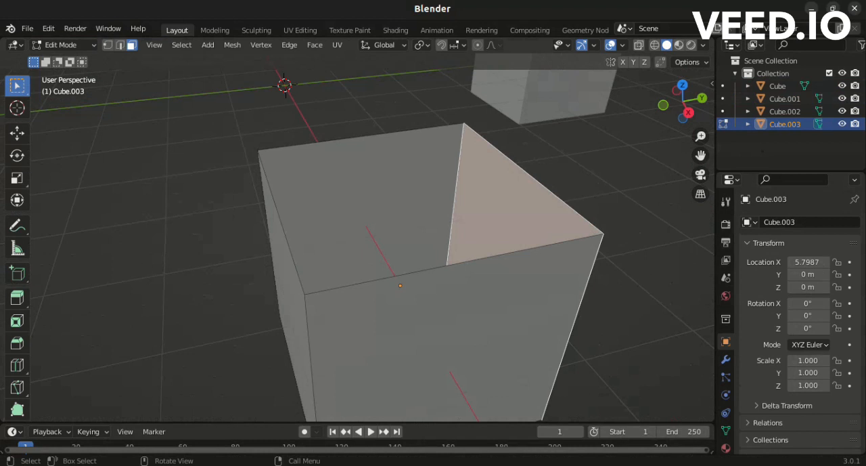
left_click(383, 205)
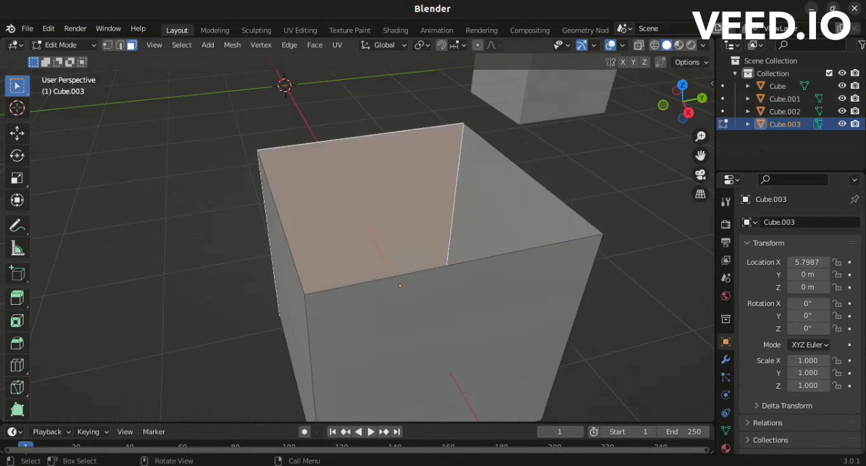
left_click(414, 333)
left_click(293, 316)
left_click(209, 284)
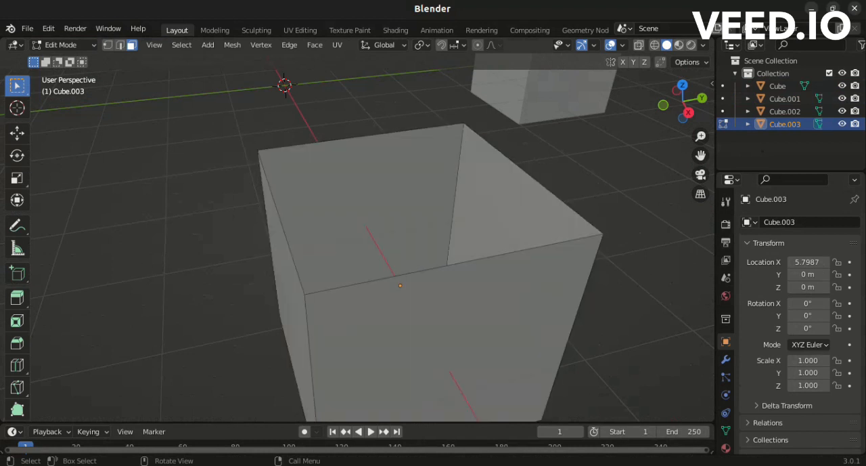
Select the four edges around the open top of Cube.003 in edge select mode and fill them with a face.
left_click(120, 45)
left_click(455, 264)
left_click(533, 179, "shift")
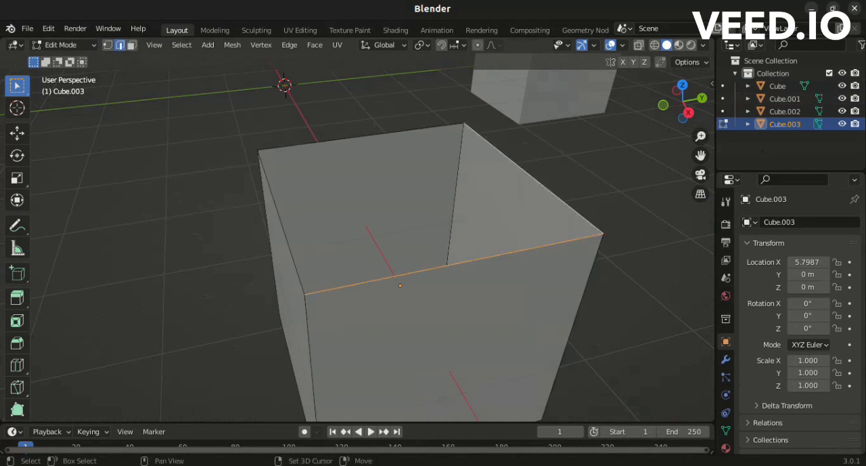
left_click(371, 135, "shift")
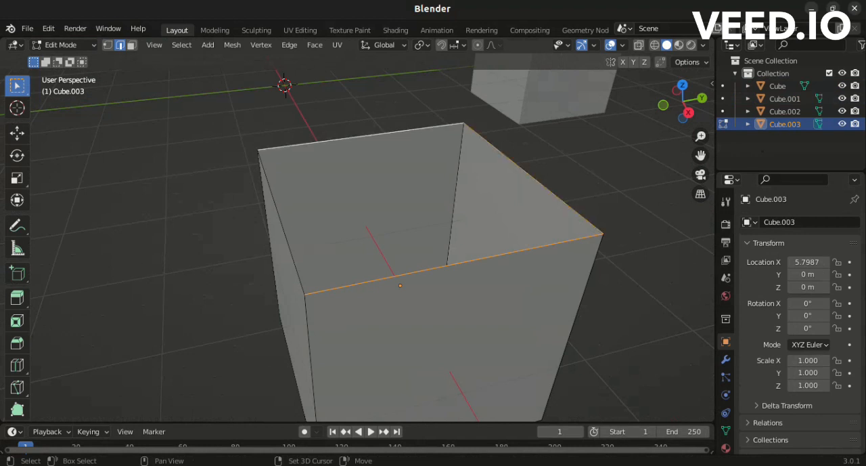
left_click(282, 224, "shift")
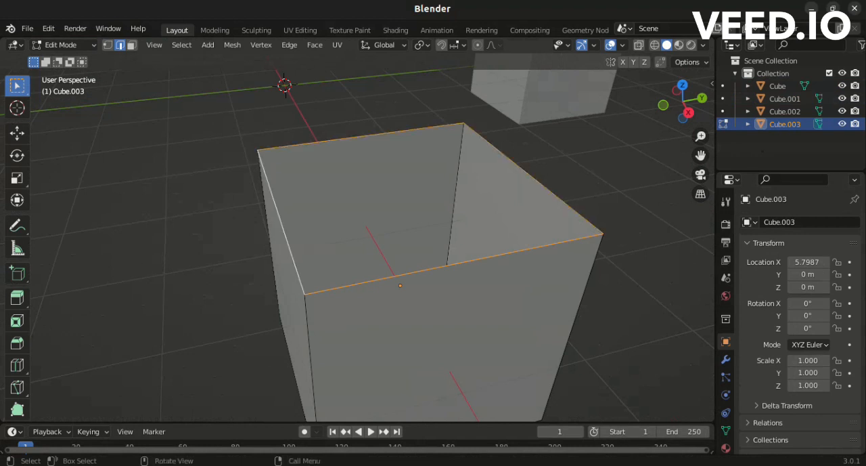
key("f")
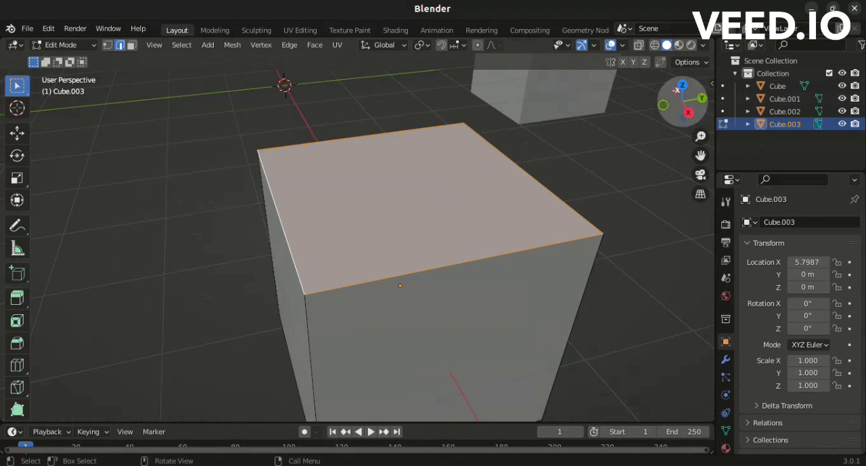
Deselect the new top face and its edges on Cube.003.
left_click_drag(682, 101, 710, 107)
scroll(358, 237, "up", 4)
scroll(357, 236, "down", 7)
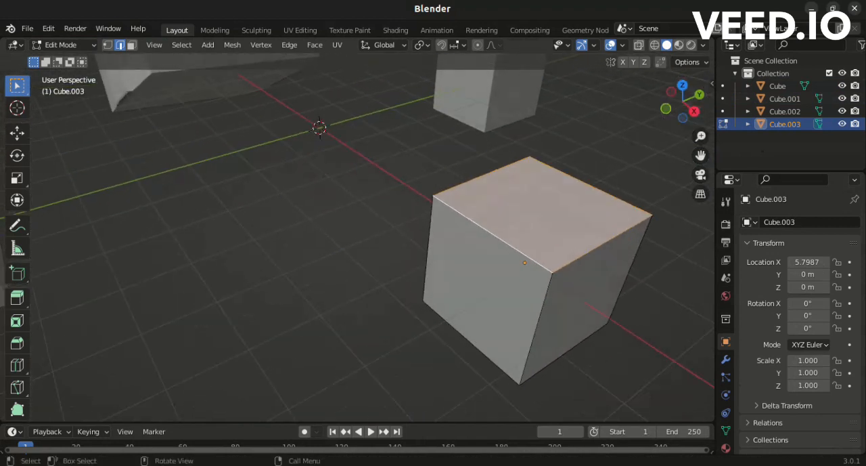
key("alt+a")
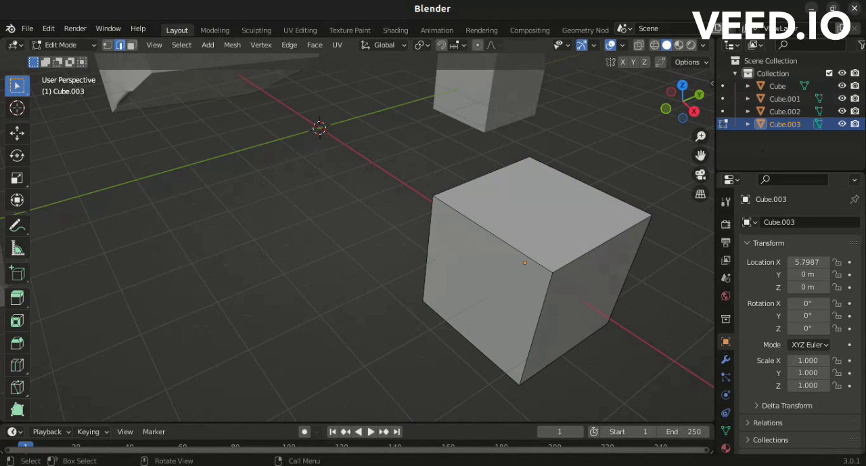
left_click_drag(684, 101, 659, 103)
scroll(372, 236, "down", 5)
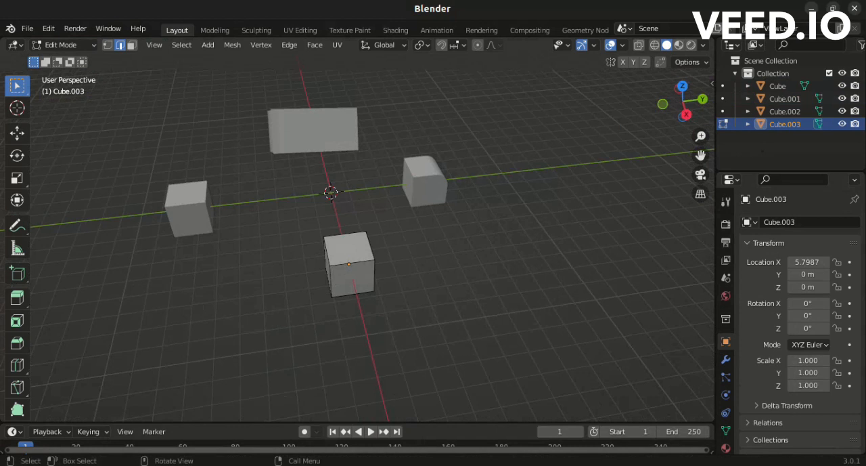